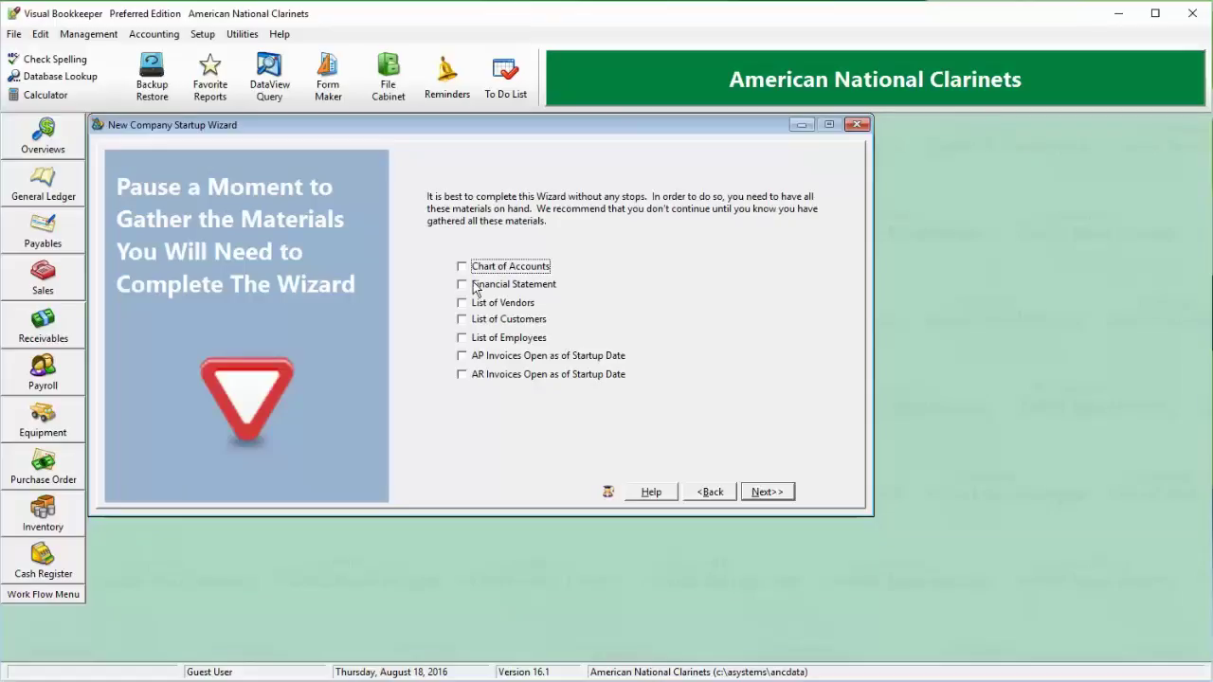
- Mark all seven materials as gathered, from Chart of Accounts to AR Invoices Open as of Startup Date, and continue to the company information
click(464, 270)
click(463, 284)
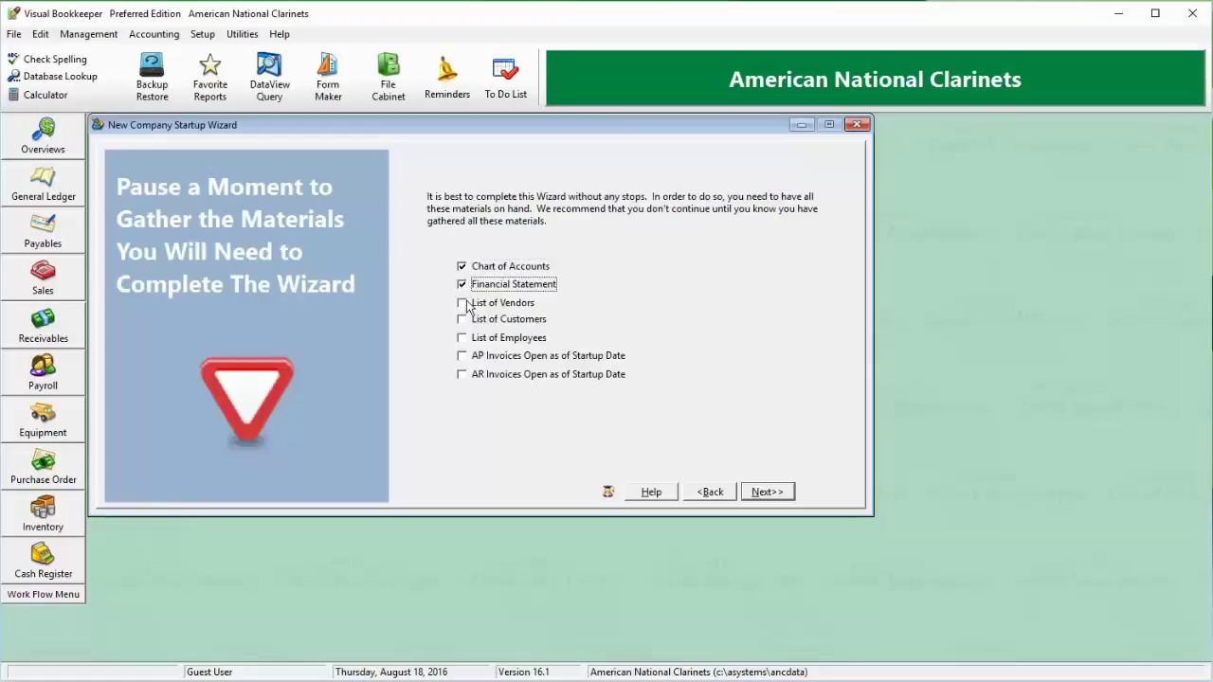
click(463, 303)
click(463, 320)
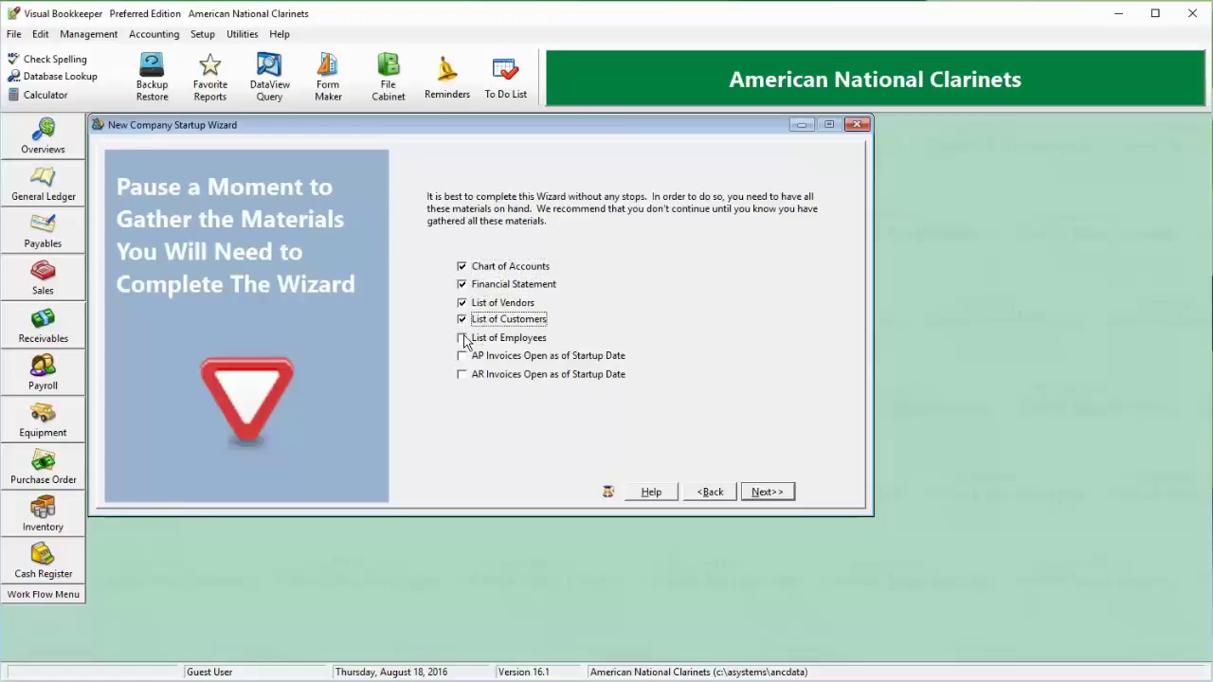
click(463, 339)
click(462, 356)
click(463, 375)
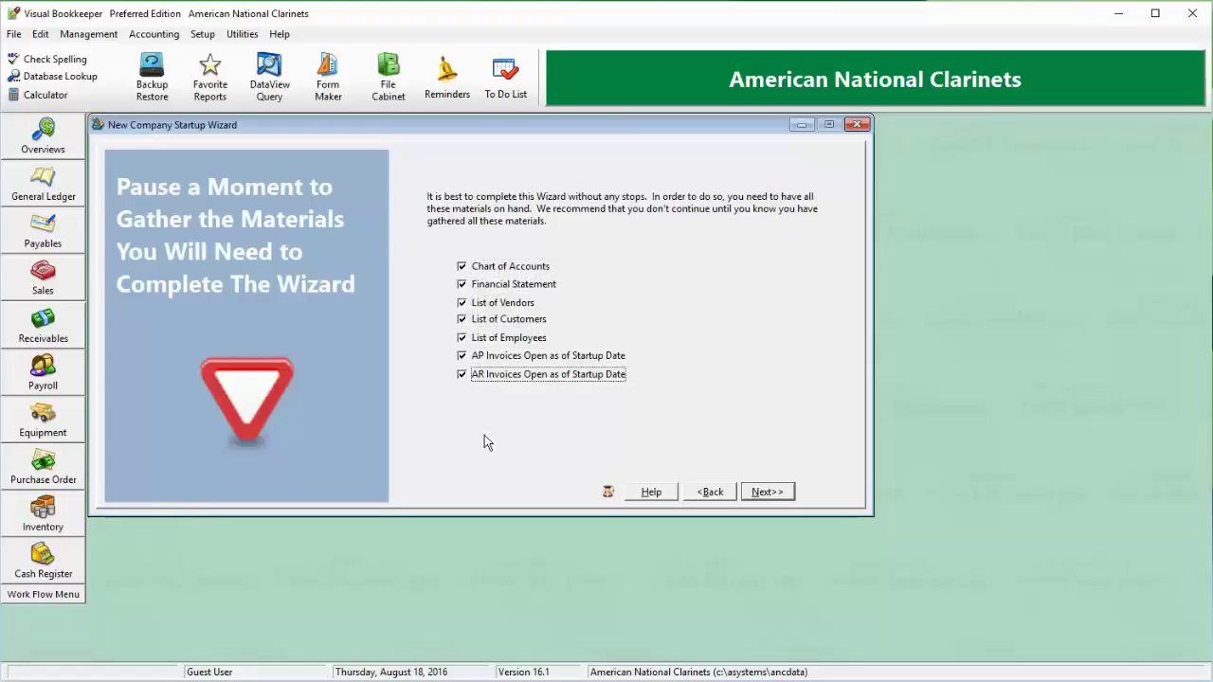
click(770, 493)
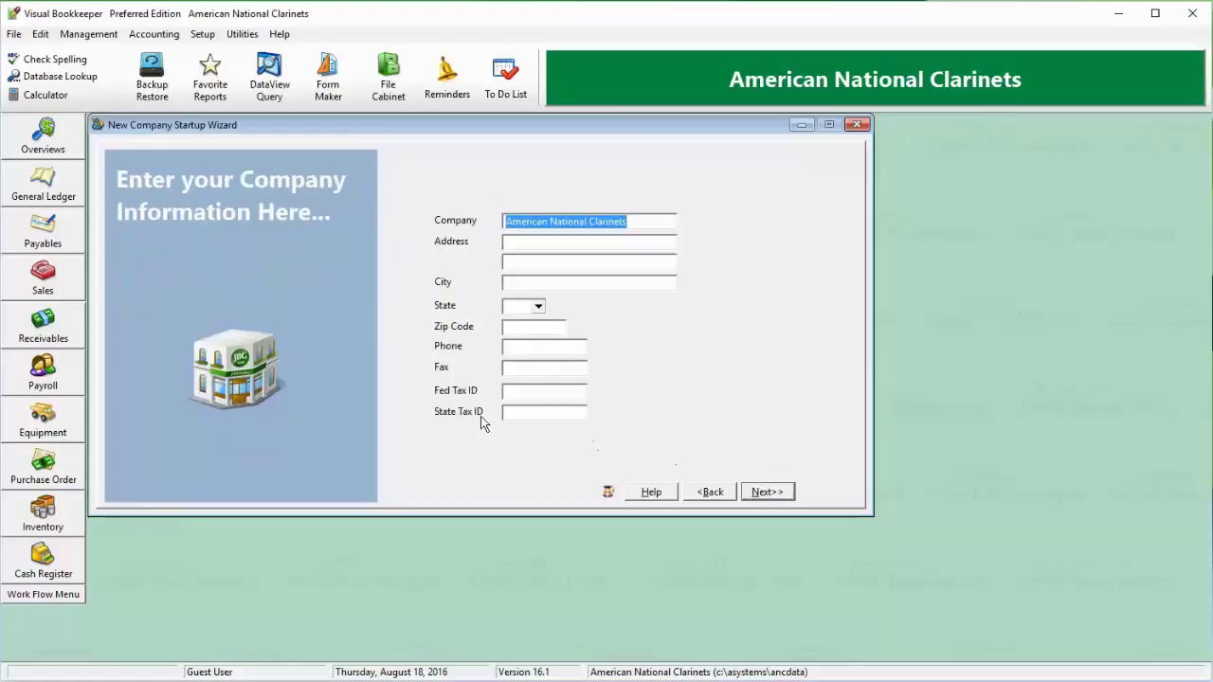
- Enter the company's street address and continue to the general ledger account review
click(589, 243)
text(123)
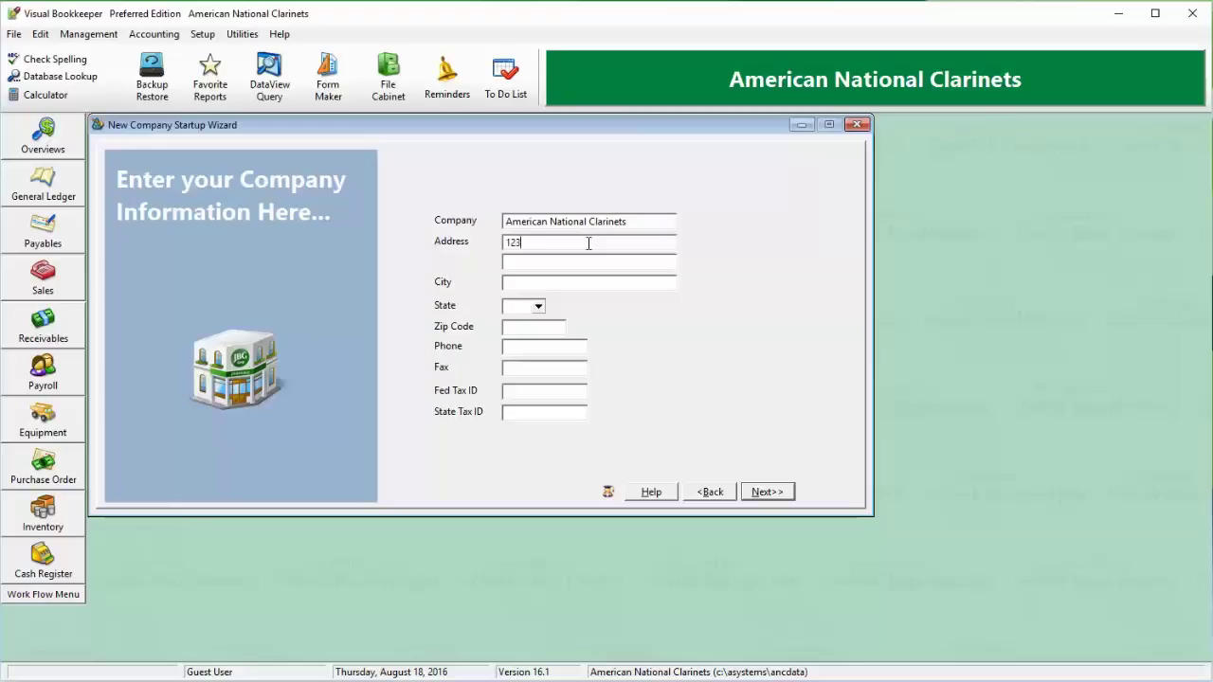
text( Cherry Tree Lane)
click(775, 494)
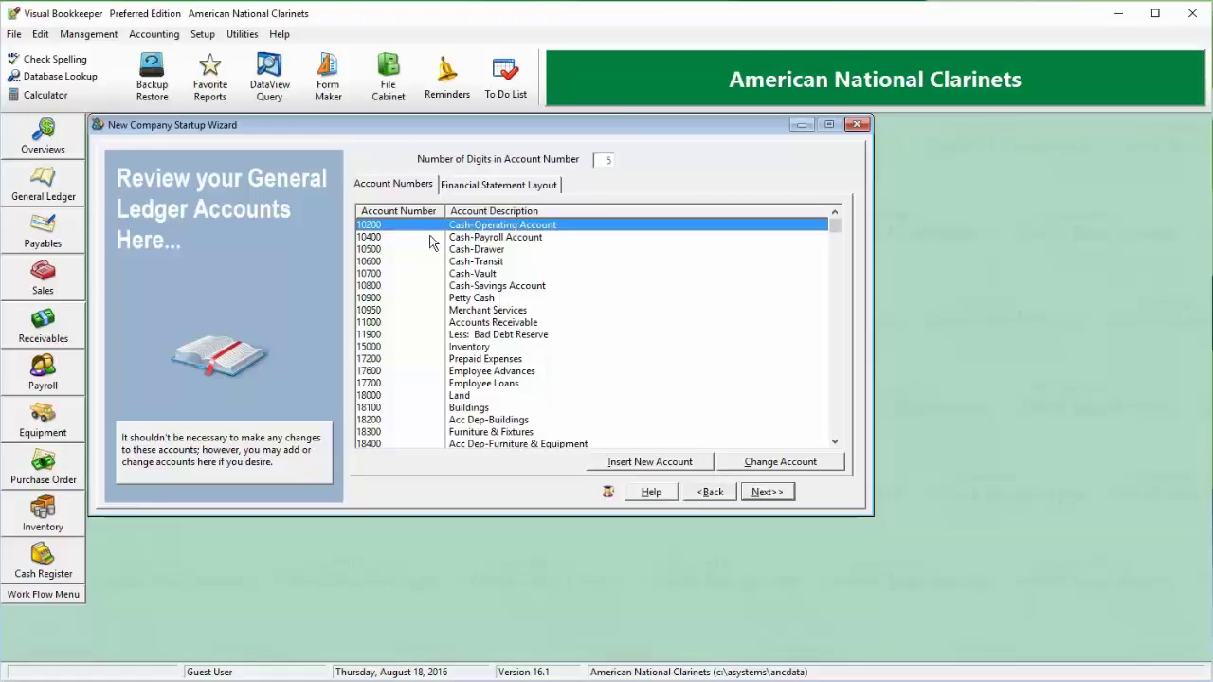
- Examine the entry form for a new general ledger account and cancel it without adding an account
mouse_move(425, 241)
mouse_down()
mouse_move(421, 400)
mouse_move(424, 232)
mouse_up()
click(663, 463)
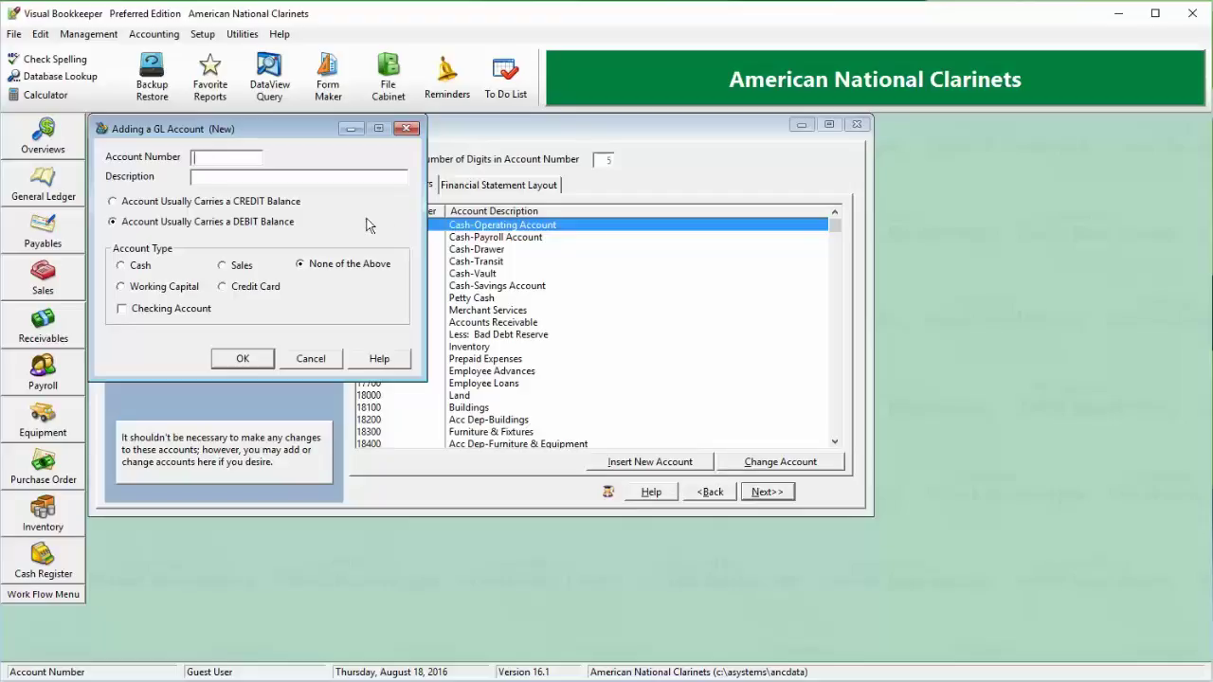
click(239, 179)
click(308, 360)
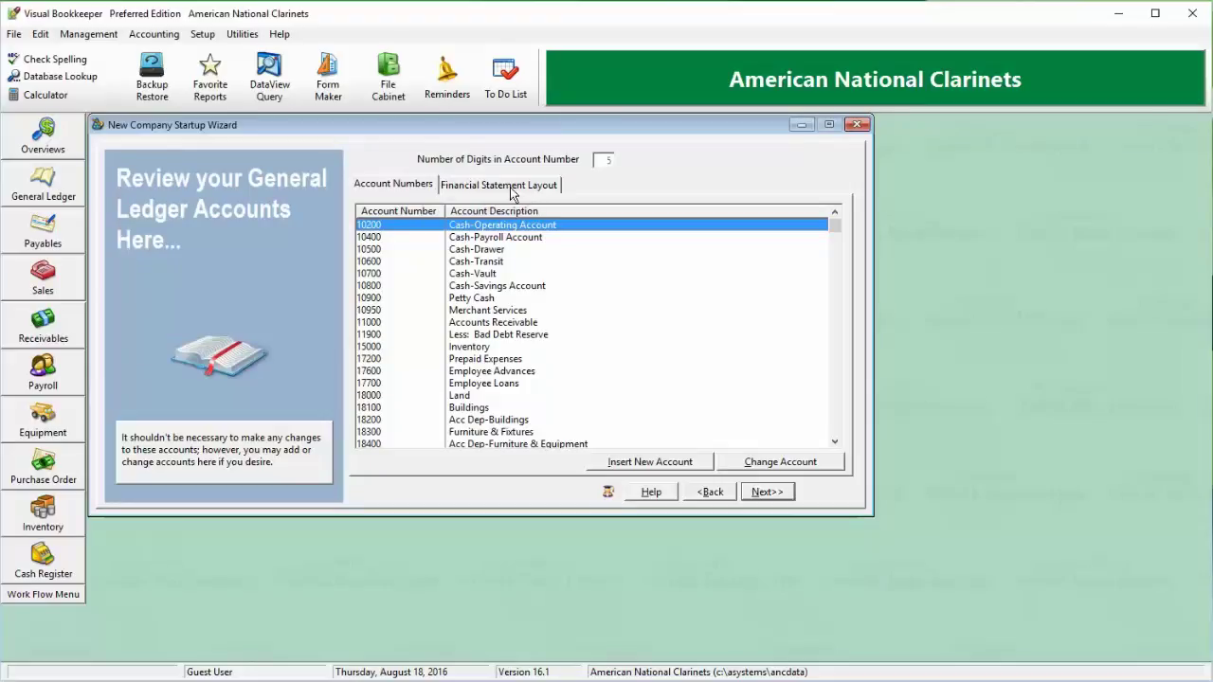
- Examine the line items and their types in the financial statement layout, including the Cash master account
click(513, 193)
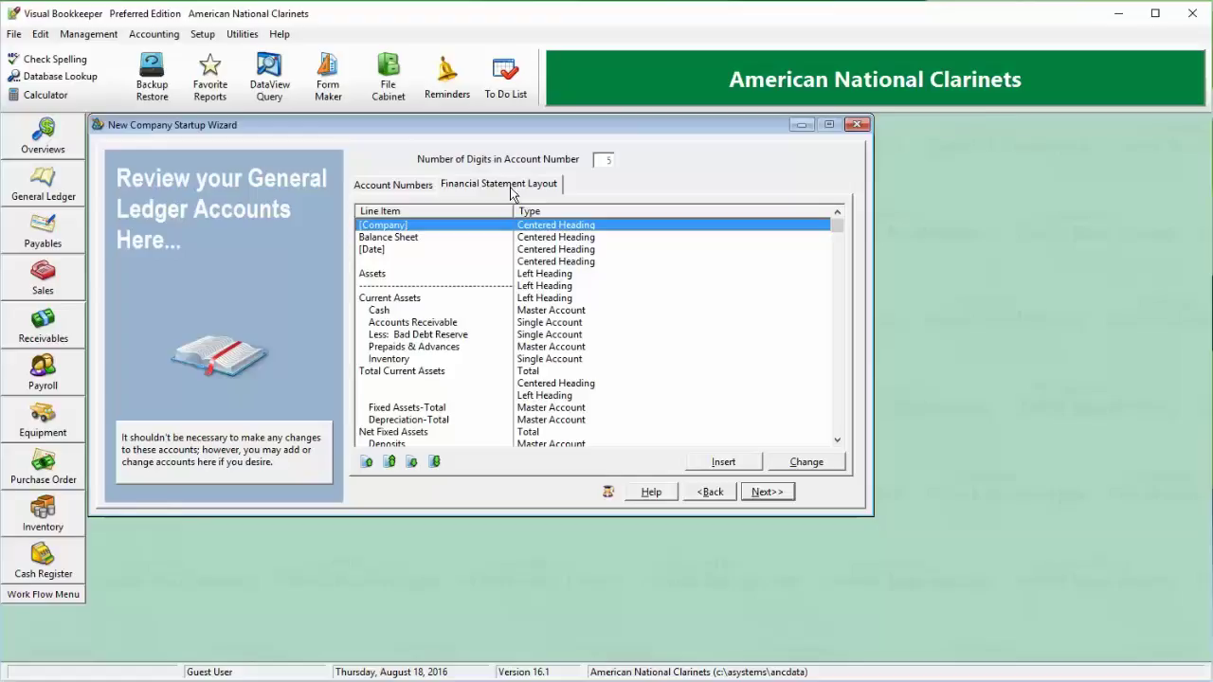
click(417, 313)
key(Down)
key(Down)
key(Down)
key(Down)
key(Down)
key(Down)
key(Down)
key(Down)
key(Down)
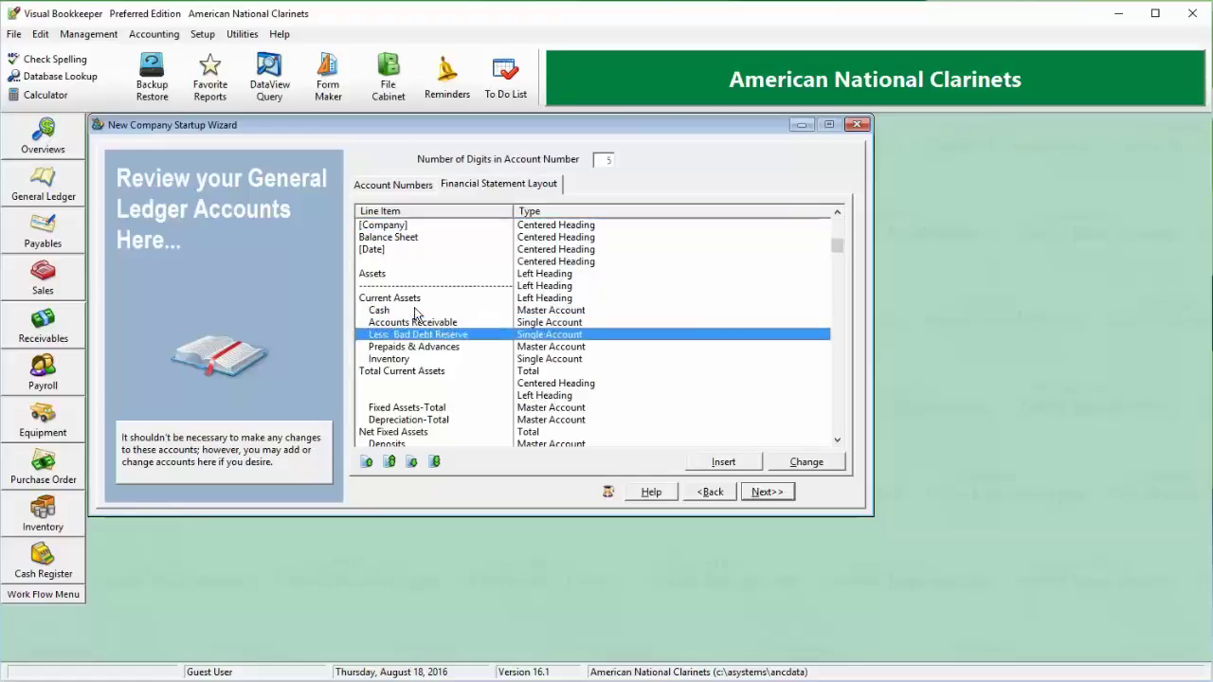
key(Down)
key(Down)
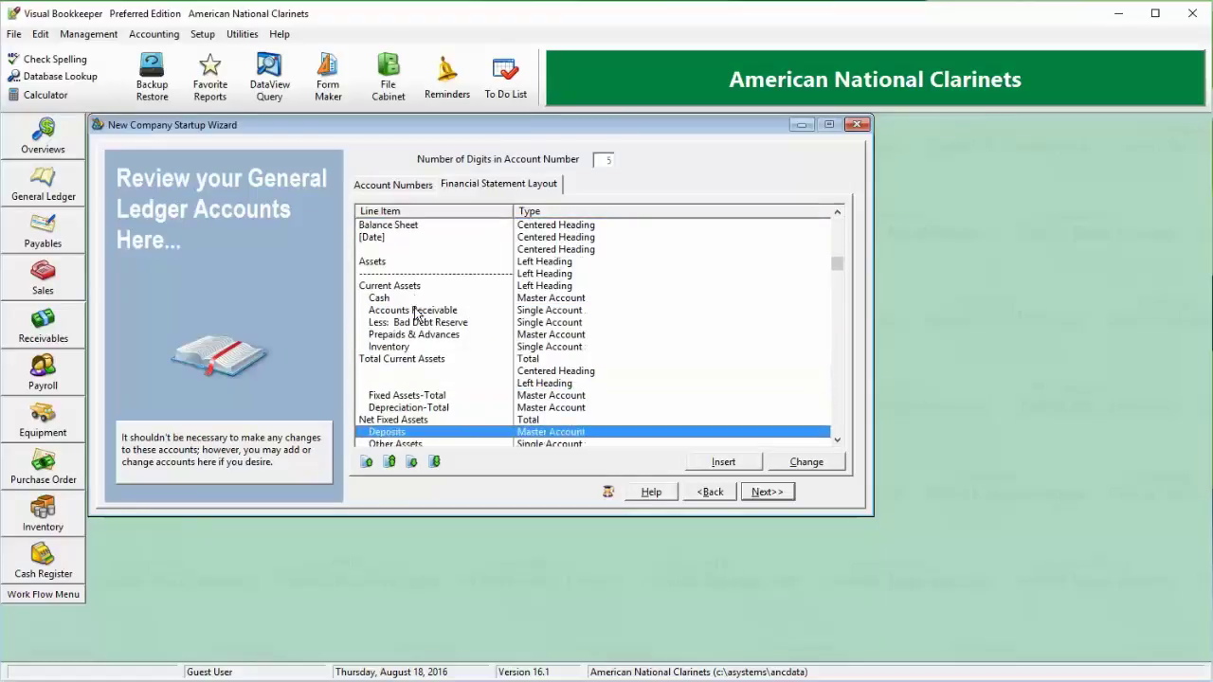
key(Down)
key(Up)
key(Up)
key(Up)
key(Up)
key(Up)
key(Up)
key(Up)
key(Up)
key(Up)
key(Up)
key(Up)
key(Up)
key(Up)
key(Up)
key(Up)
key(Up)
key(Up)
key(Up)
key(Up)
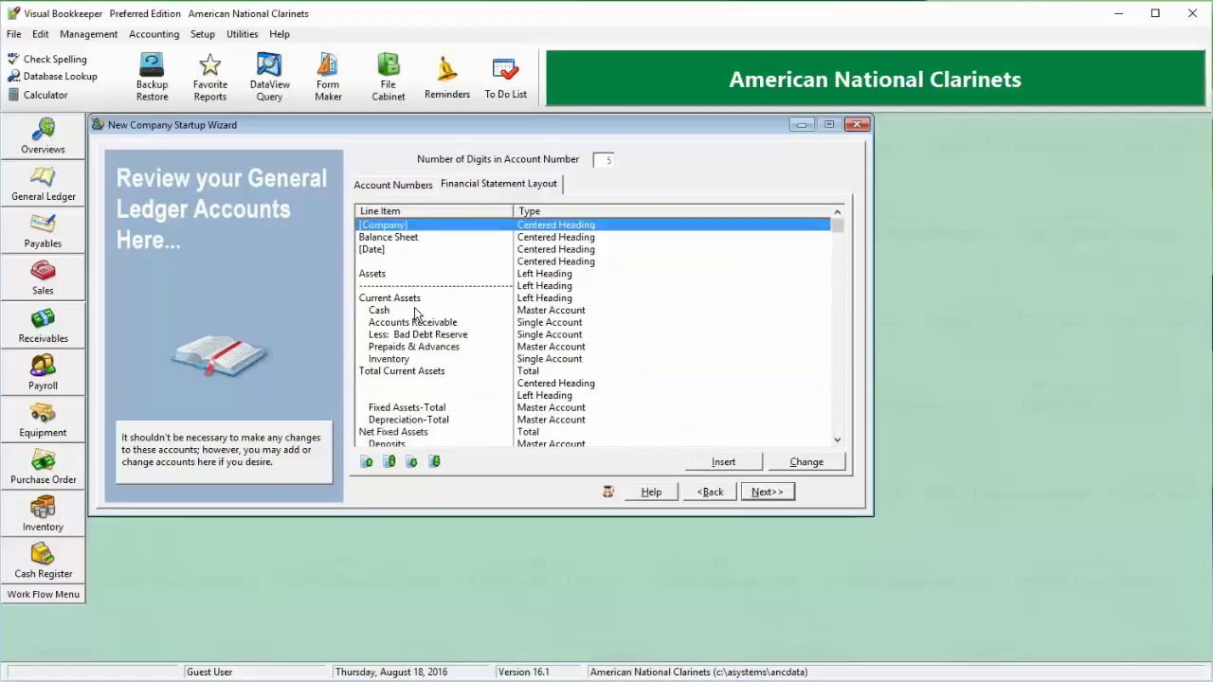
click(414, 311)
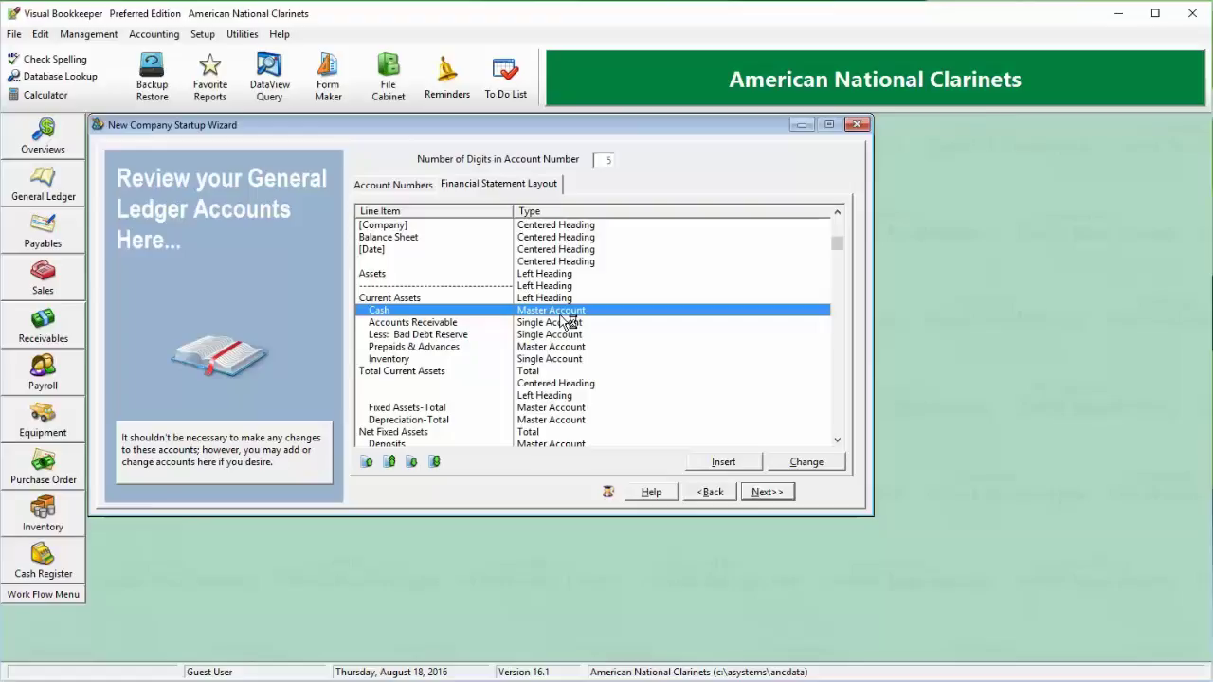
- Review and accept the default GL accounts for General Ledger, Accounts Payable and Accounts Receivable, continuing to the system startup date
click(769, 493)
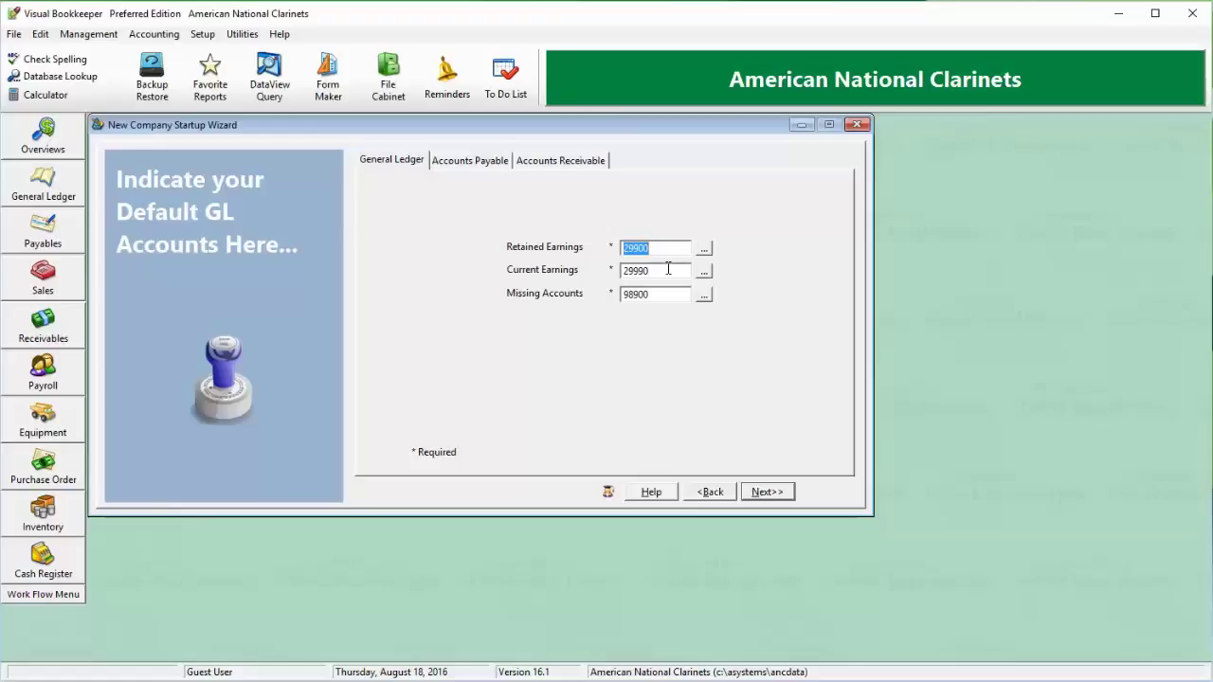
key(Tab)
key(Tab)
click(667, 250)
click(498, 159)
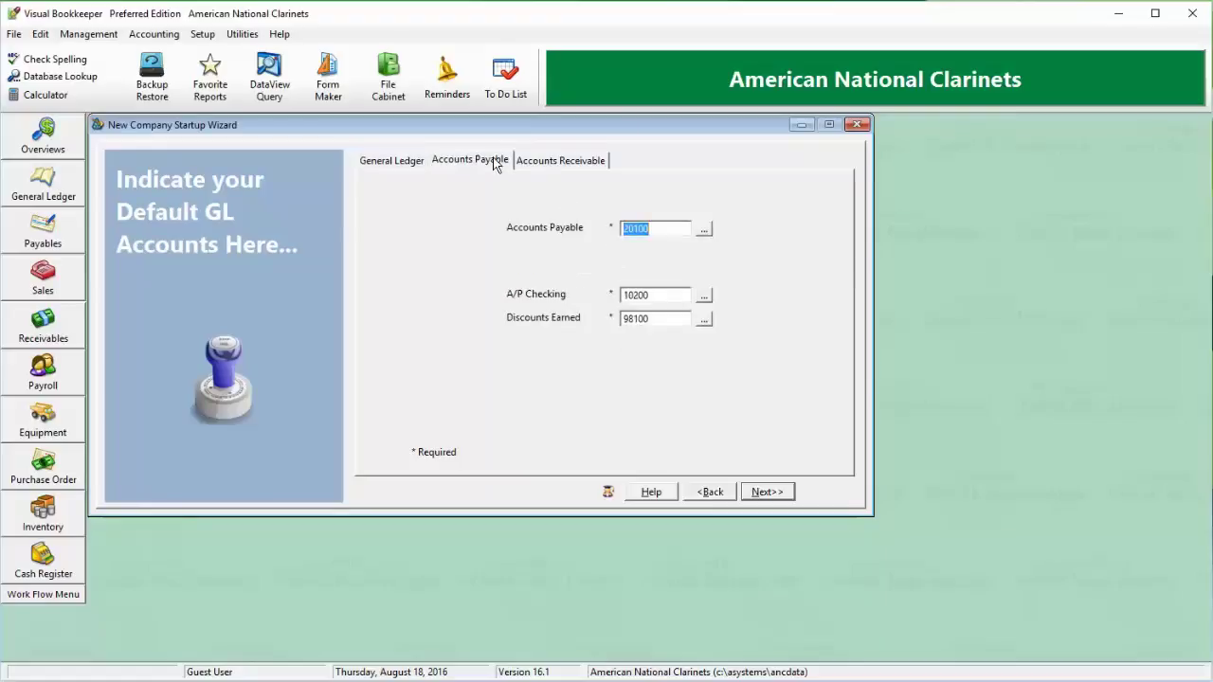
click(597, 161)
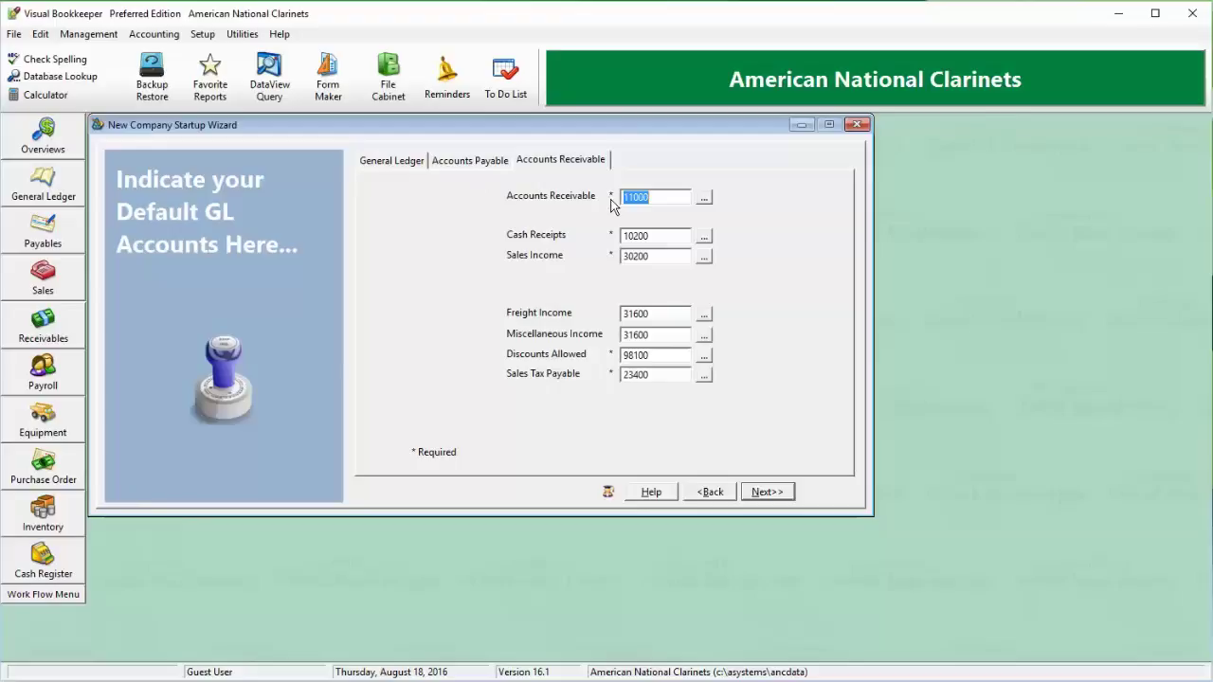
click(654, 258)
click(768, 493)
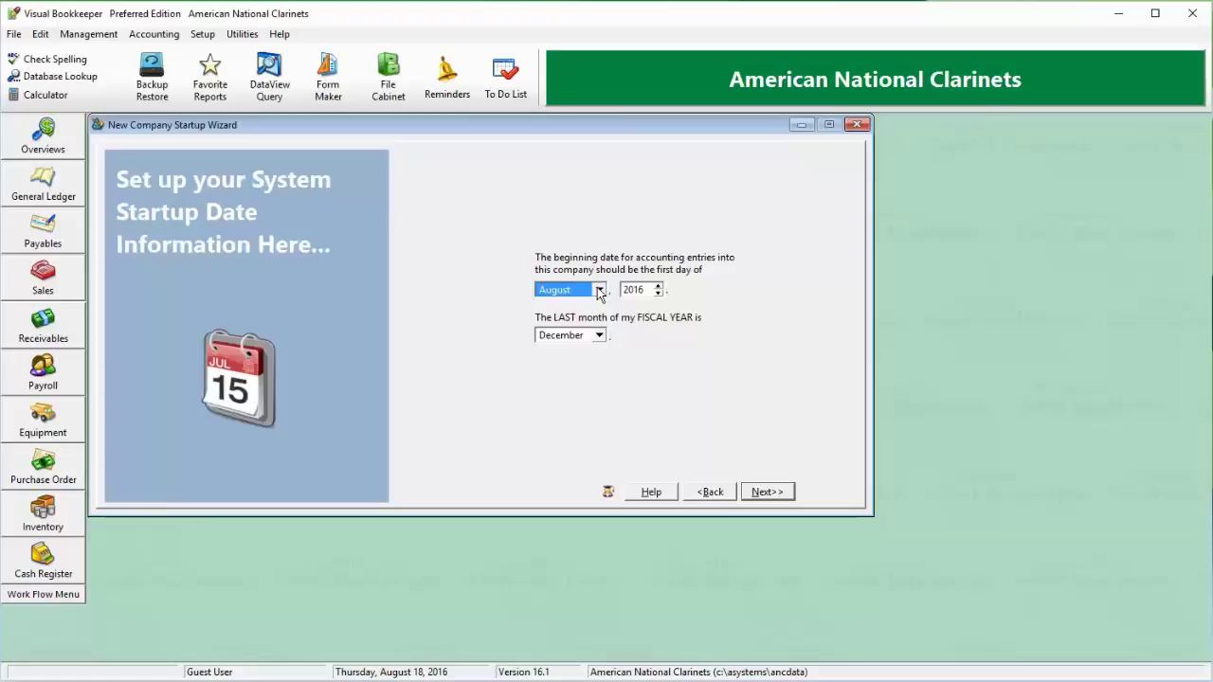
- Choose December as the last month of the fiscal year and continue to the vendor list
click(599, 336)
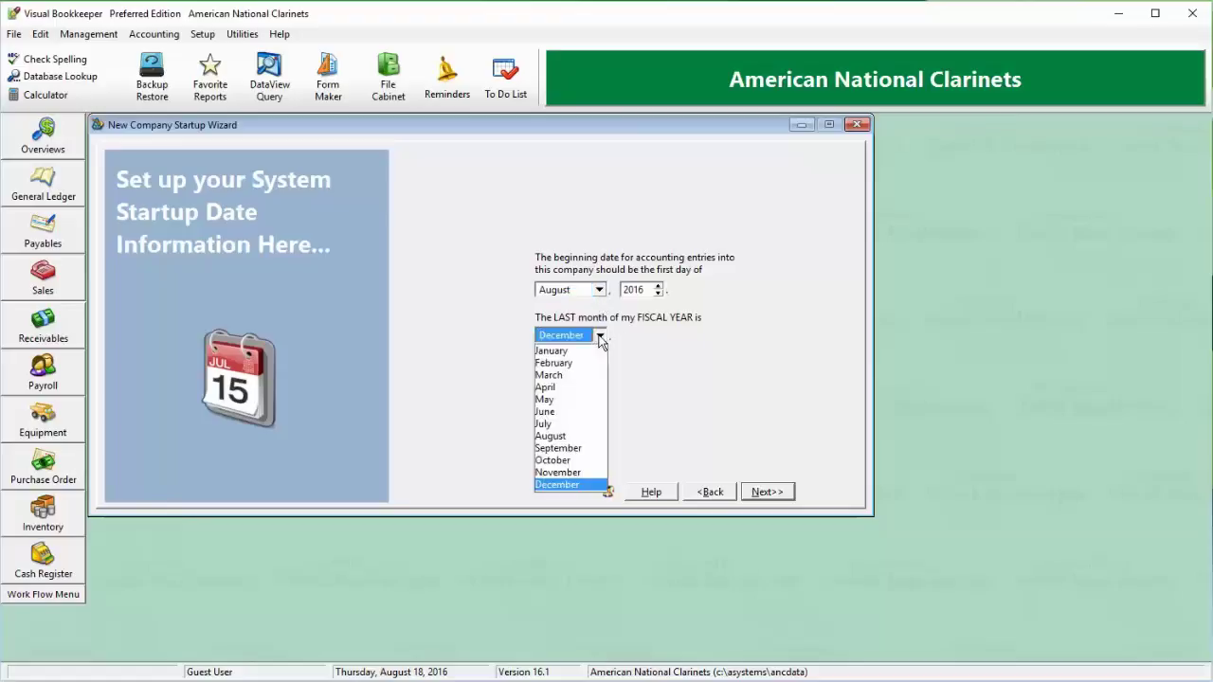
click(560, 485)
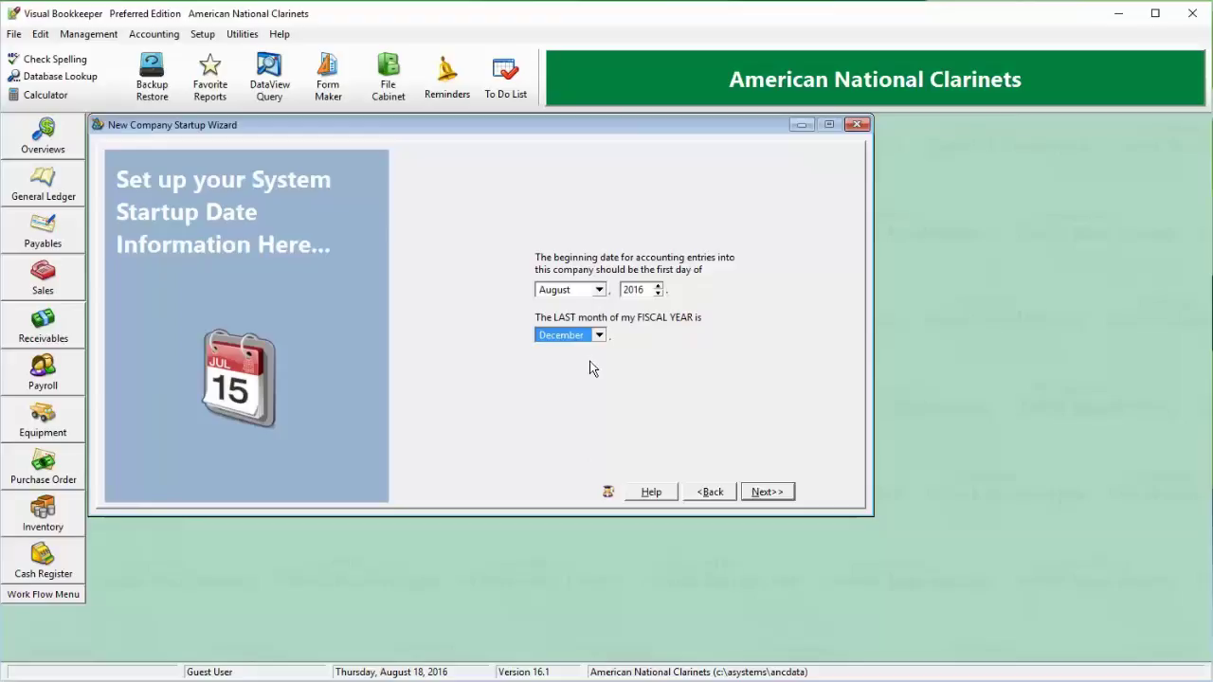
click(766, 495)
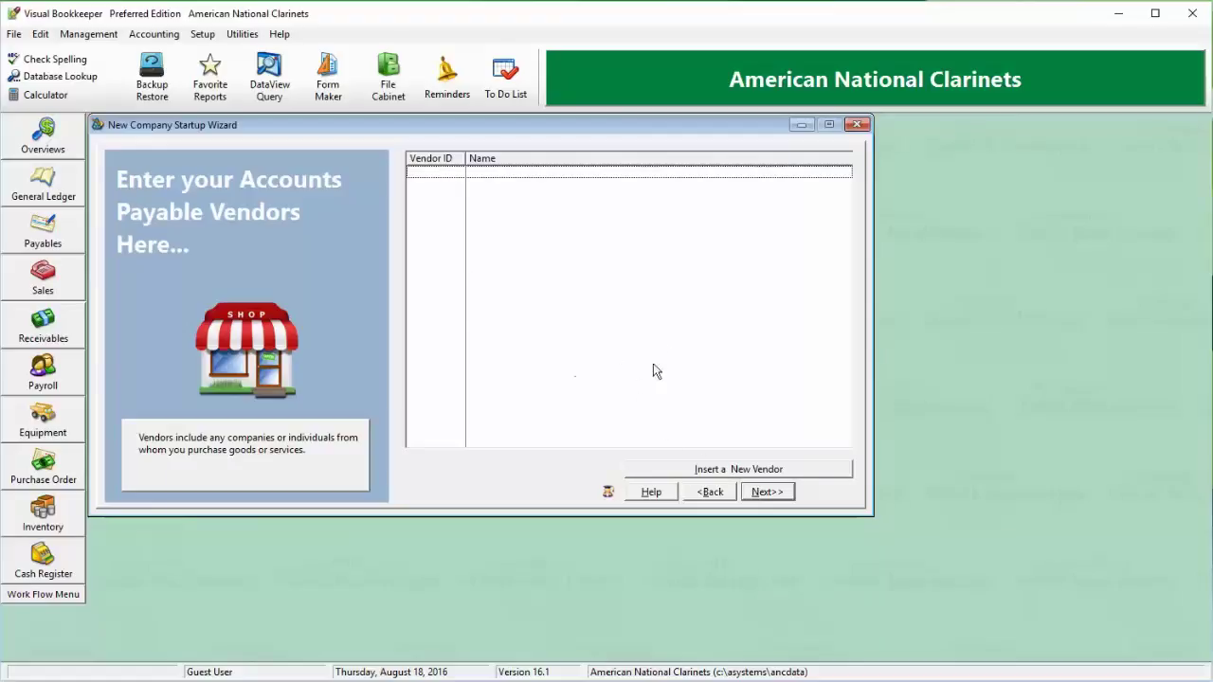
- Add a vendor named ABC Supply Company, decline adding another record, and continue to the customer list
click(685, 471)
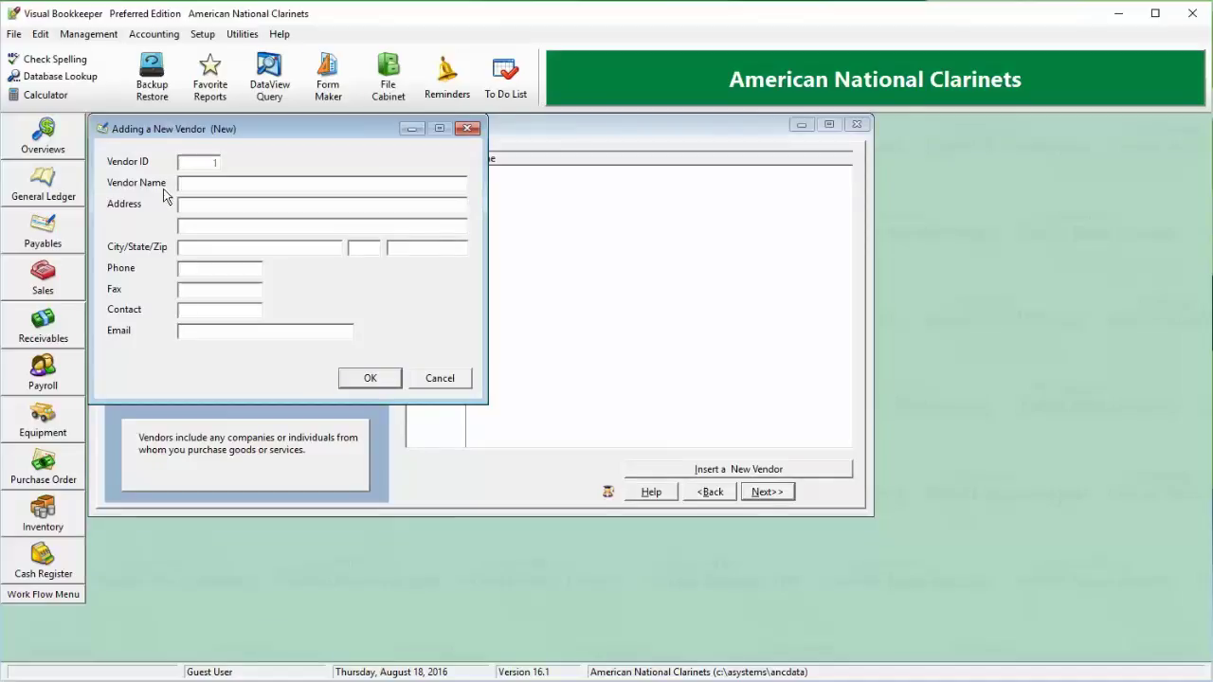
text(ABC Supply Company)
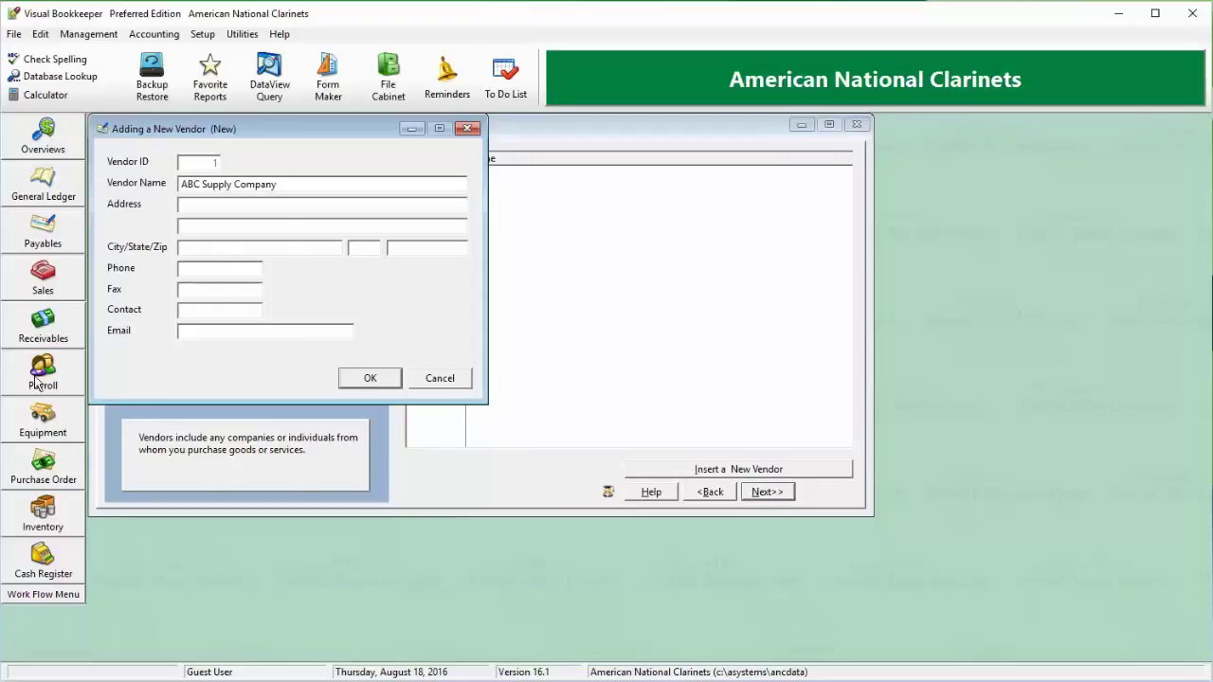
click(49, 232)
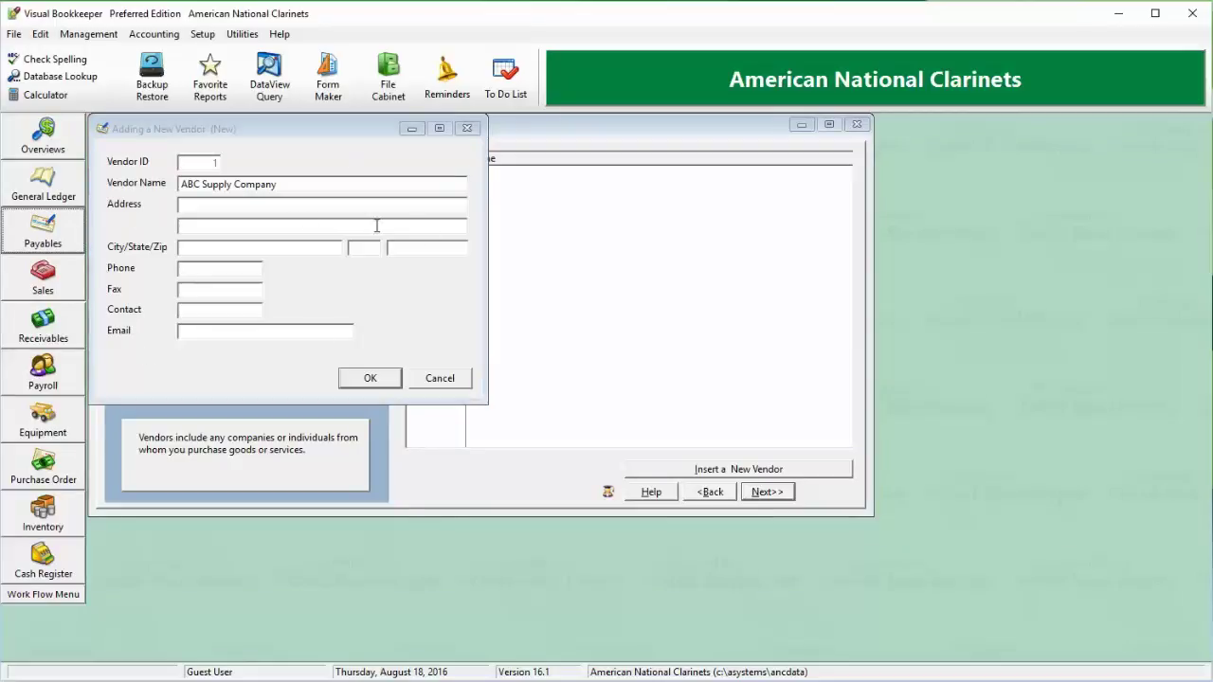
click(370, 380)
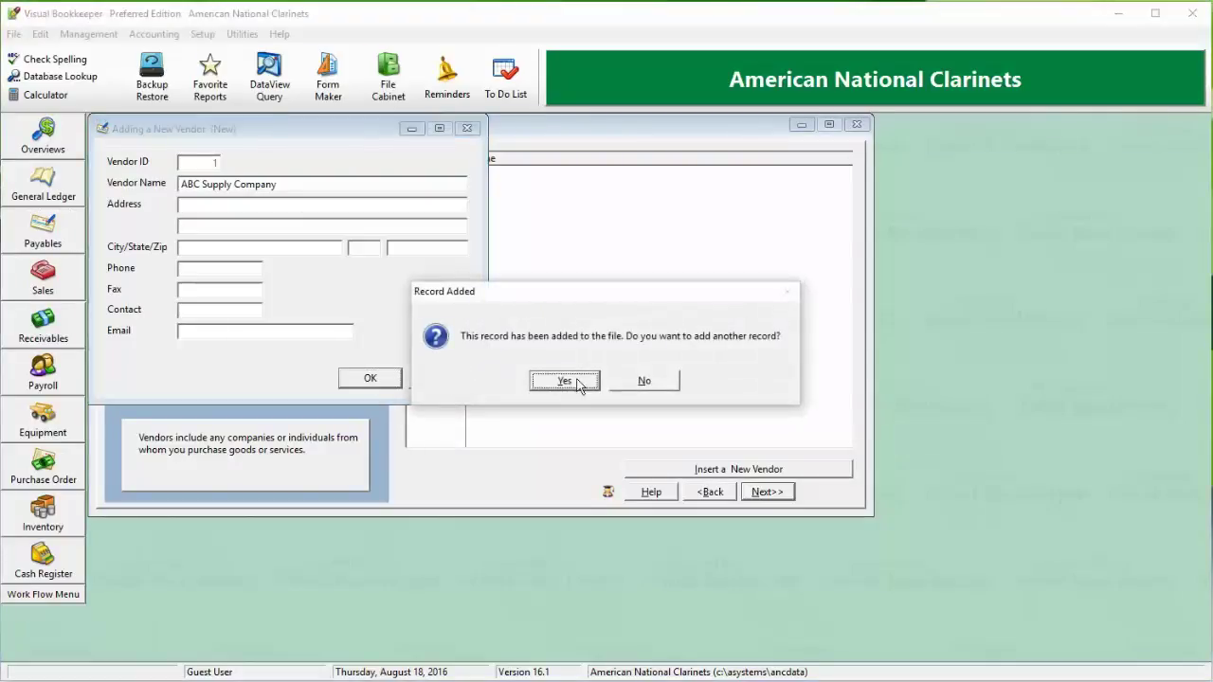
click(638, 389)
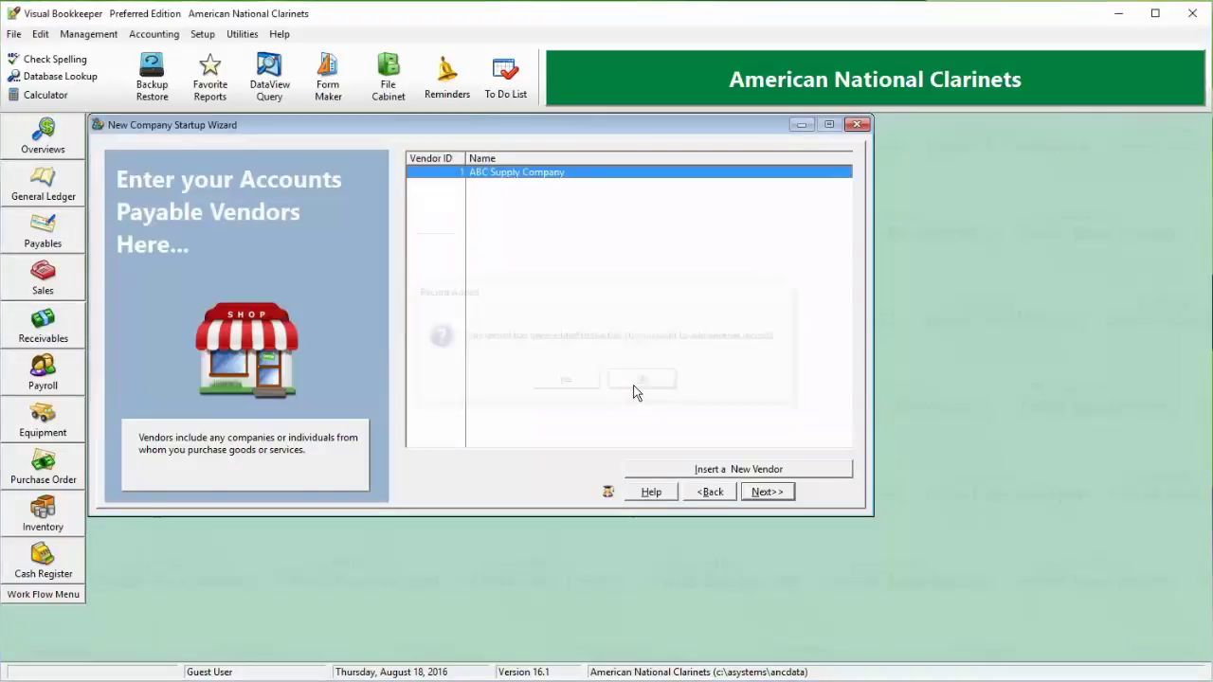
click(773, 493)
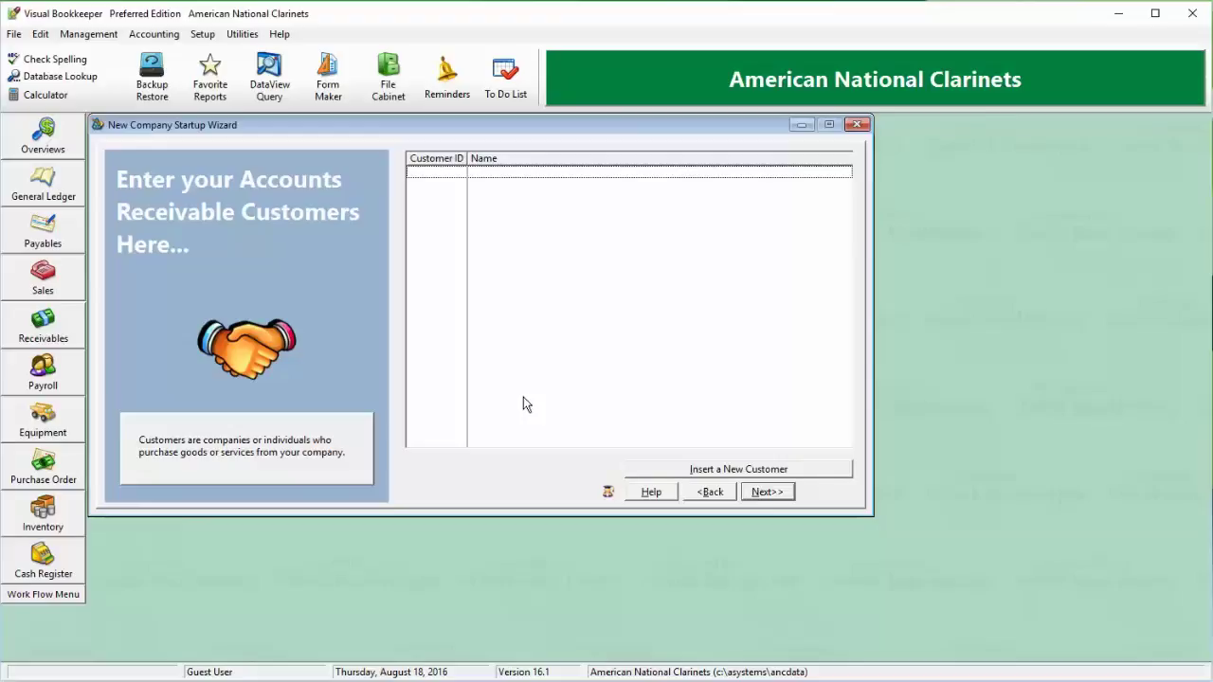
- Add one customer by entering the customer's full name, decline adding another record, and continue to the employee list
click(765, 470)
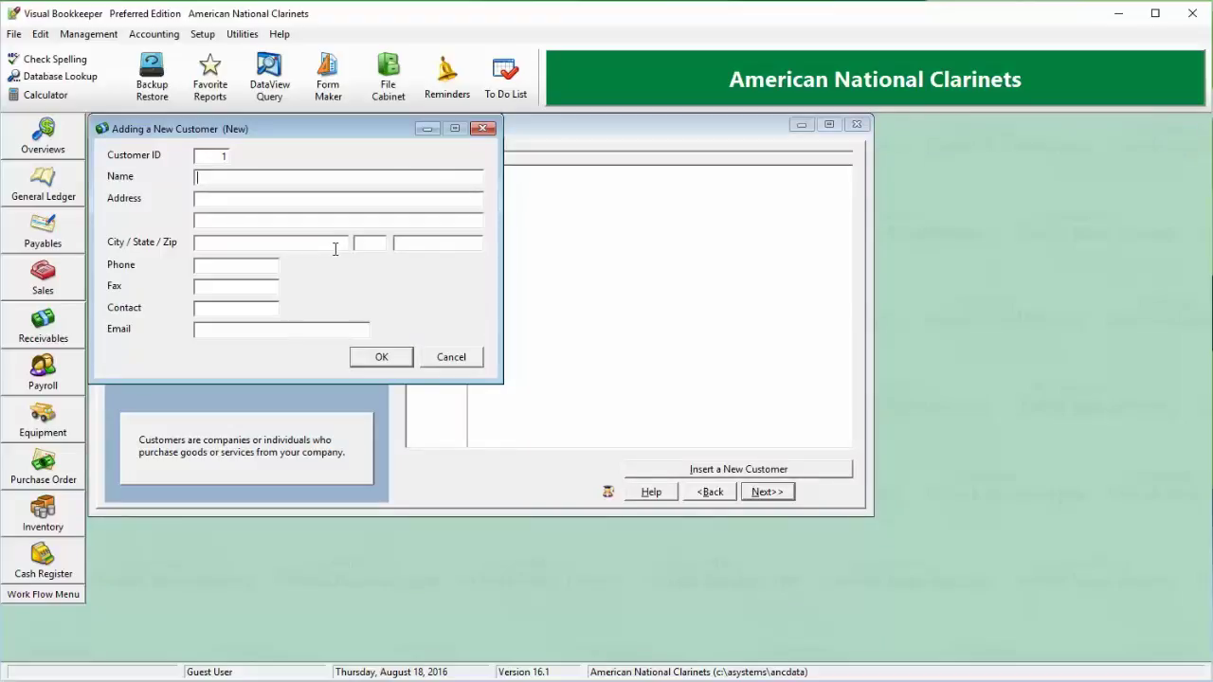
text(Hiller, John & S)
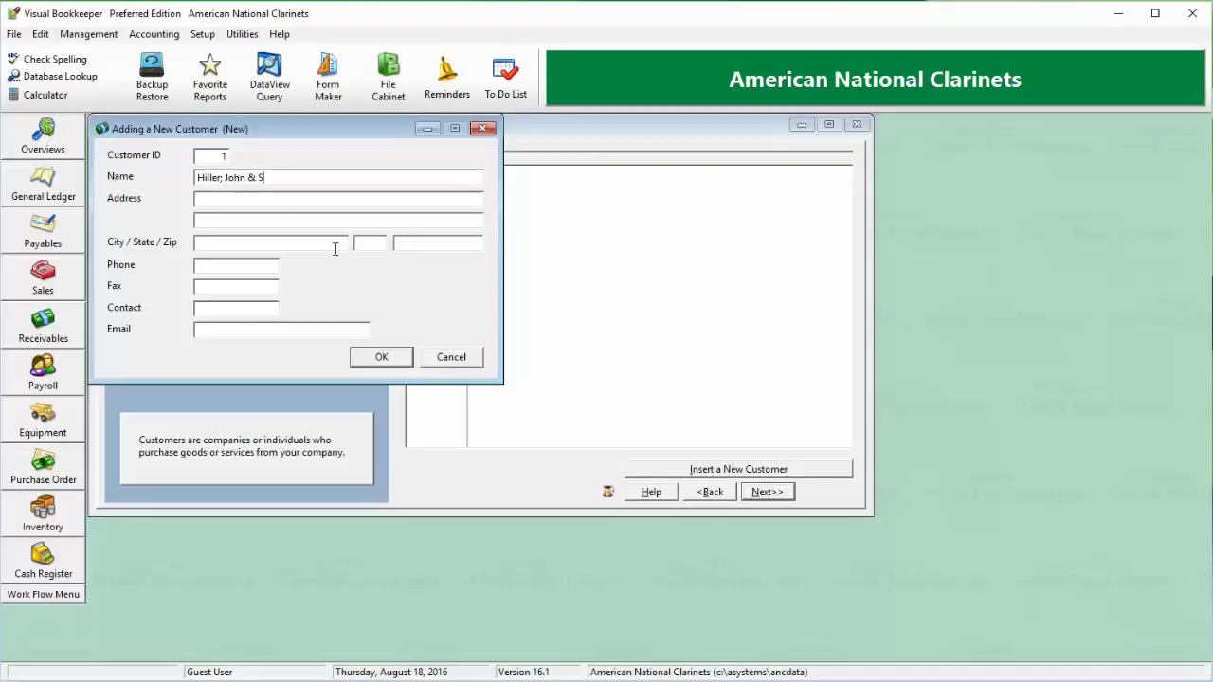
text(tephanie)
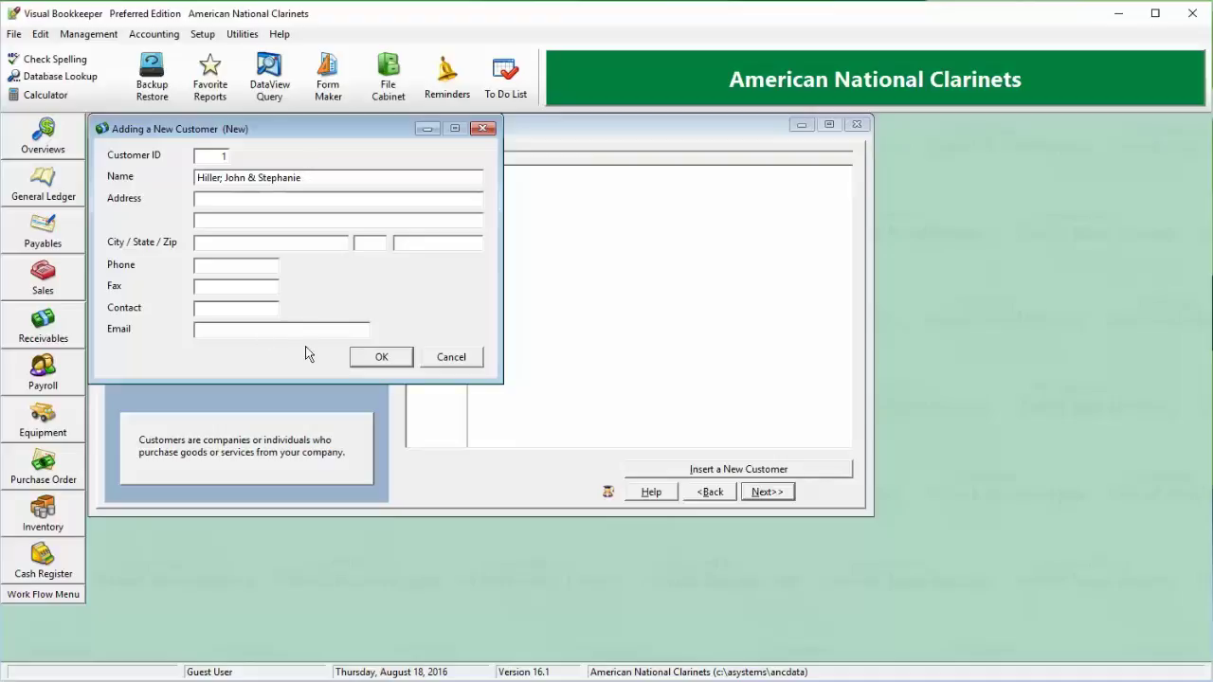
click(389, 364)
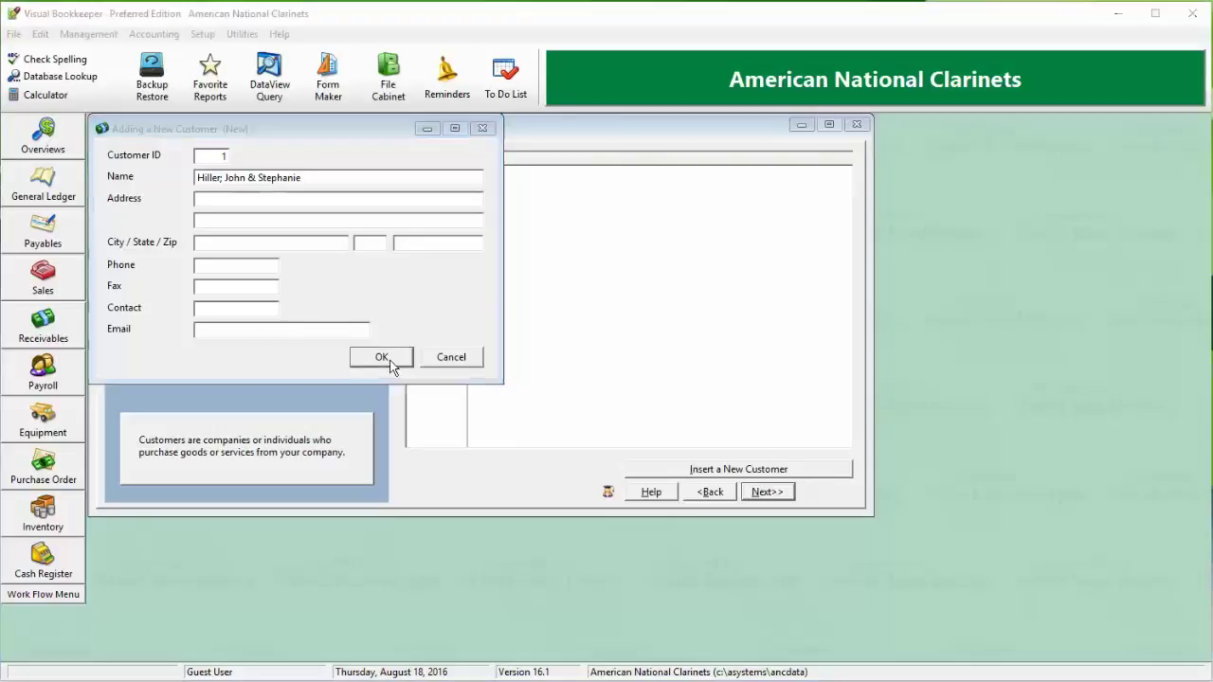
click(654, 382)
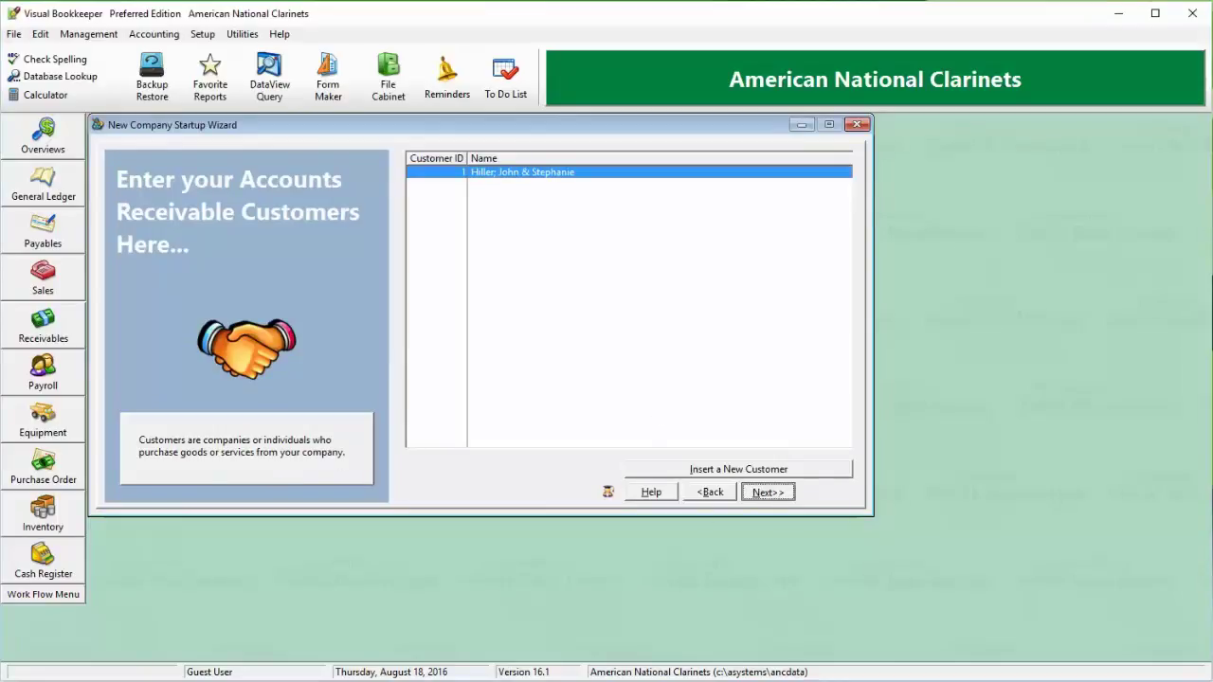
click(768, 493)
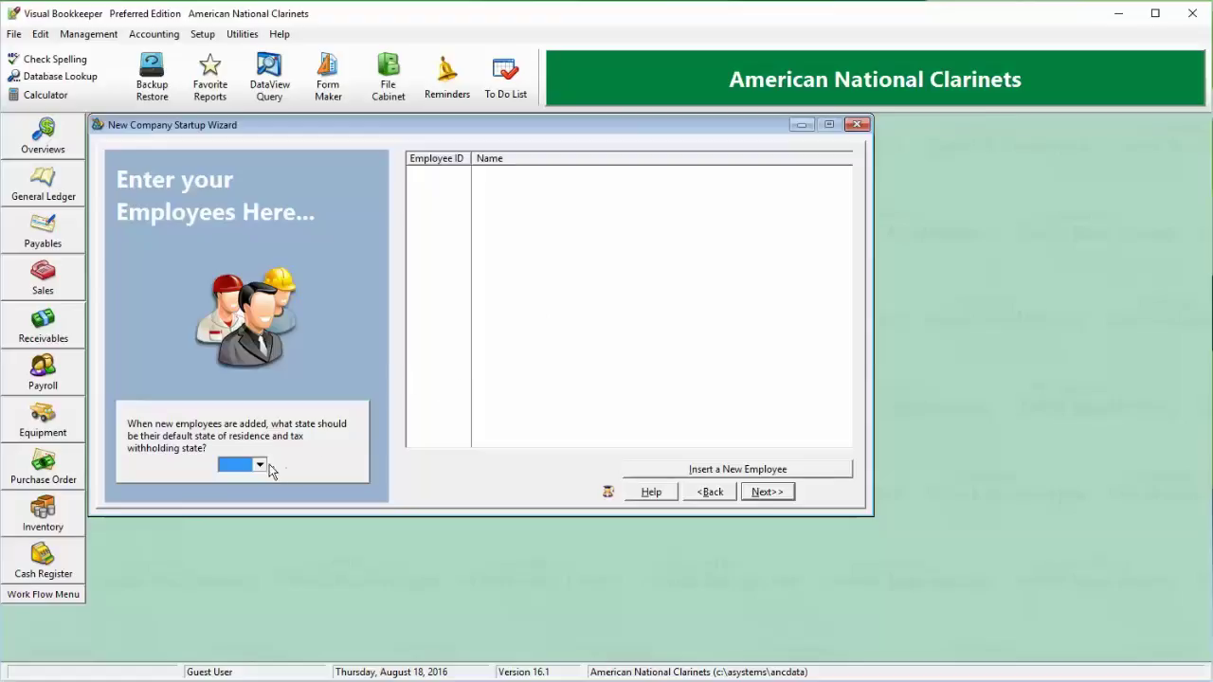
- Set FL as the default state of residence and tax withholding state for new employees
click(650, 474)
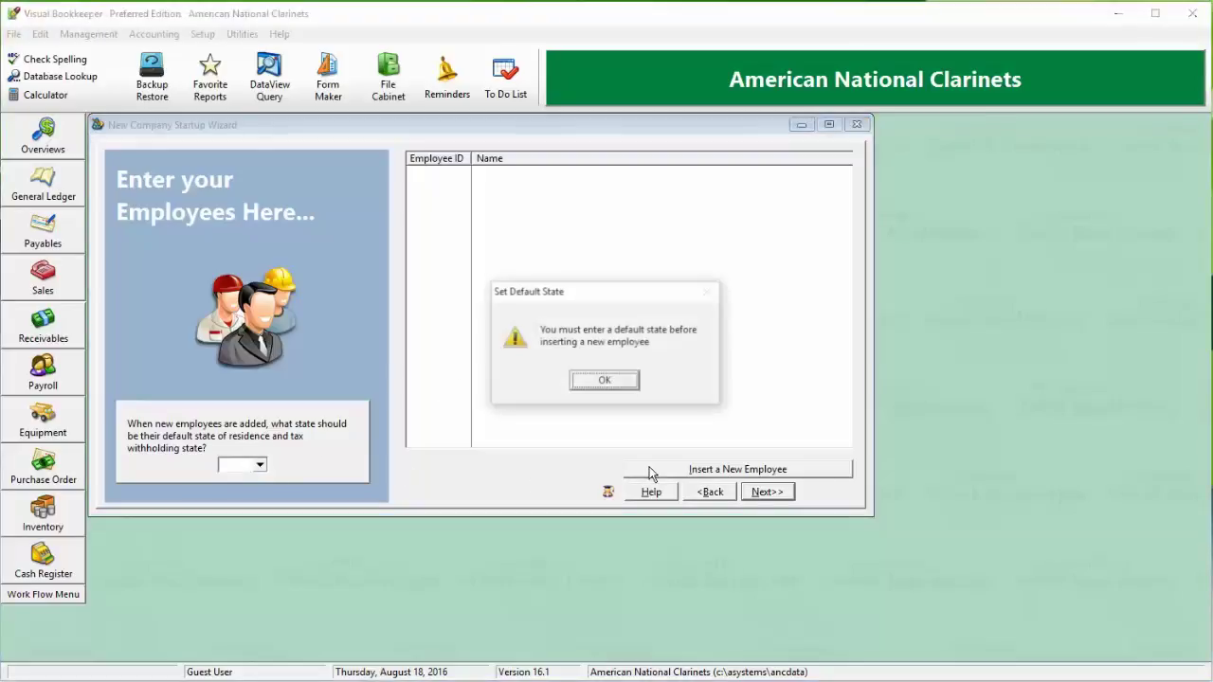
key(Return)
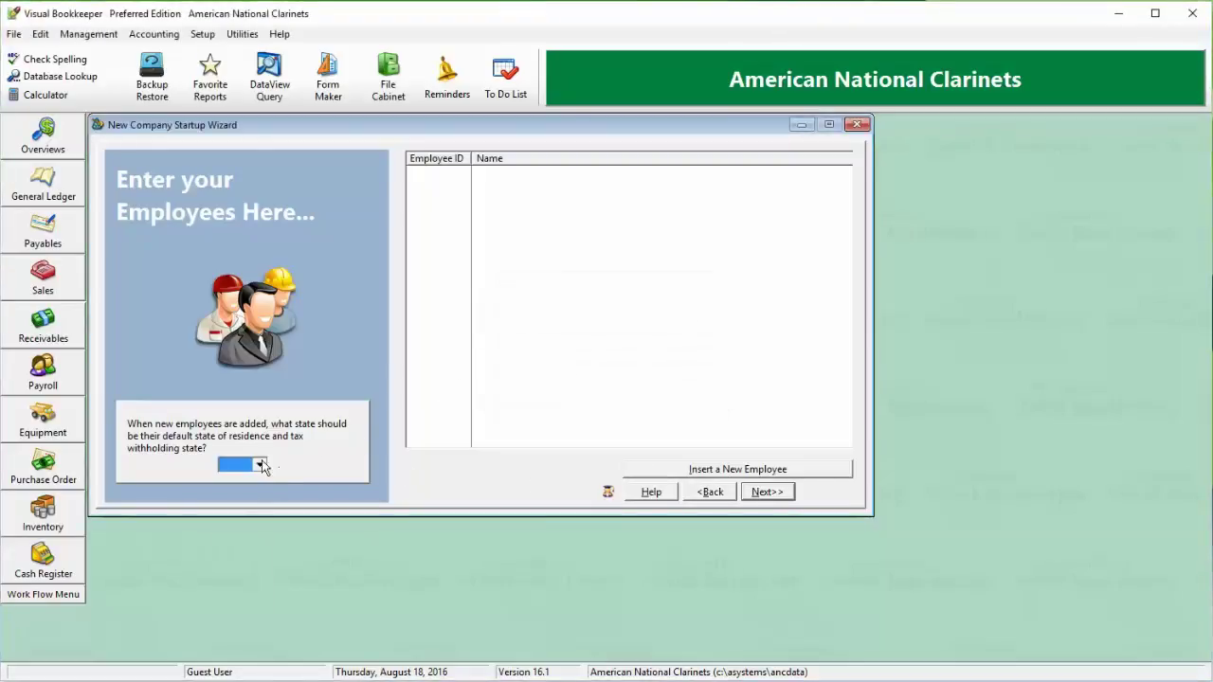
click(259, 464)
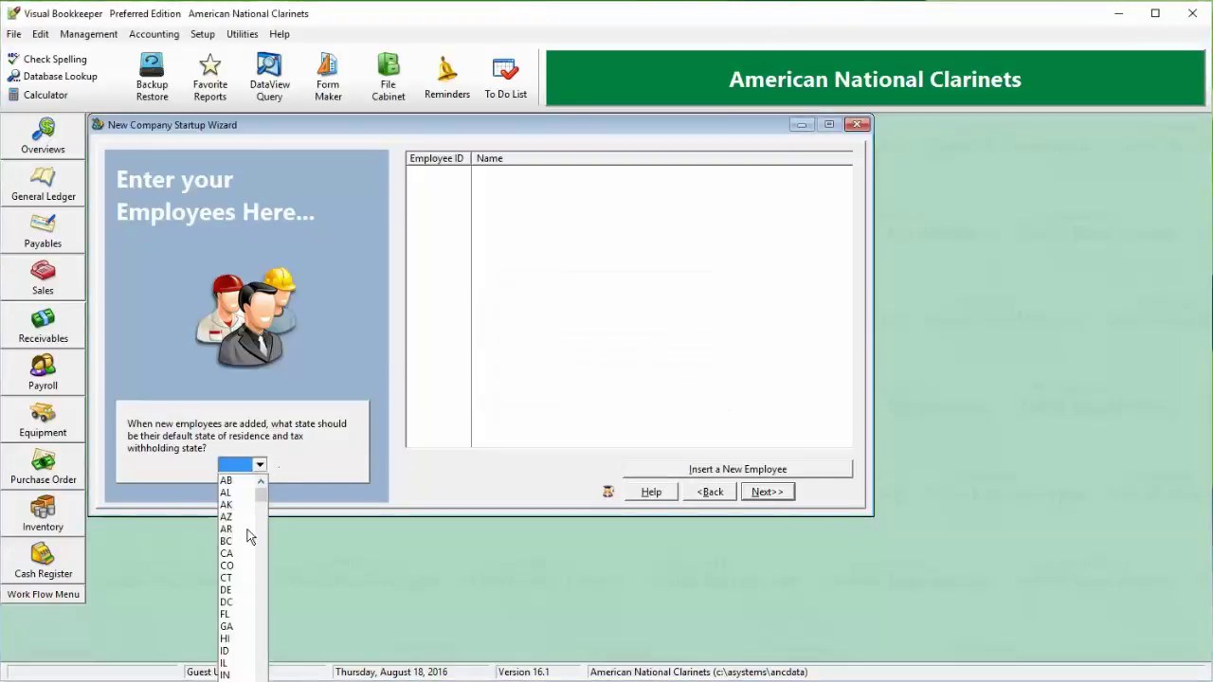
click(237, 617)
- Start a new employee record with the employee's full name, gender Male and ethnicity African American
click(735, 470)
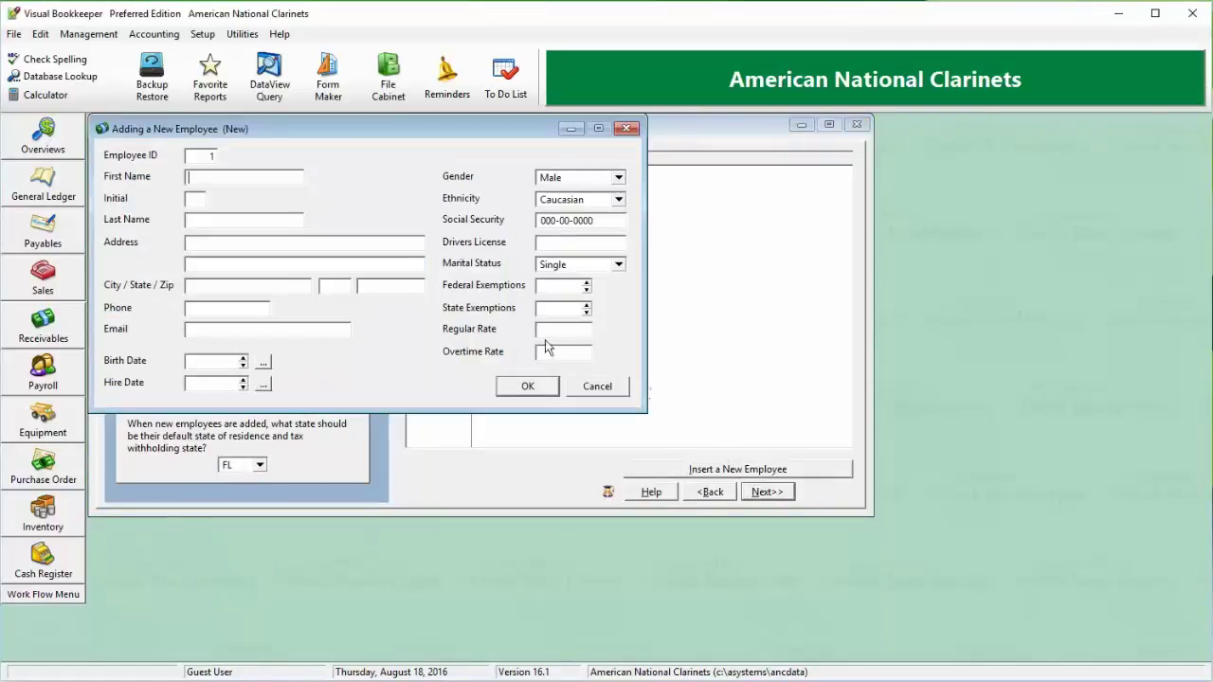
text(Stanley)
text(R)
text(Knudsen)
click(599, 180)
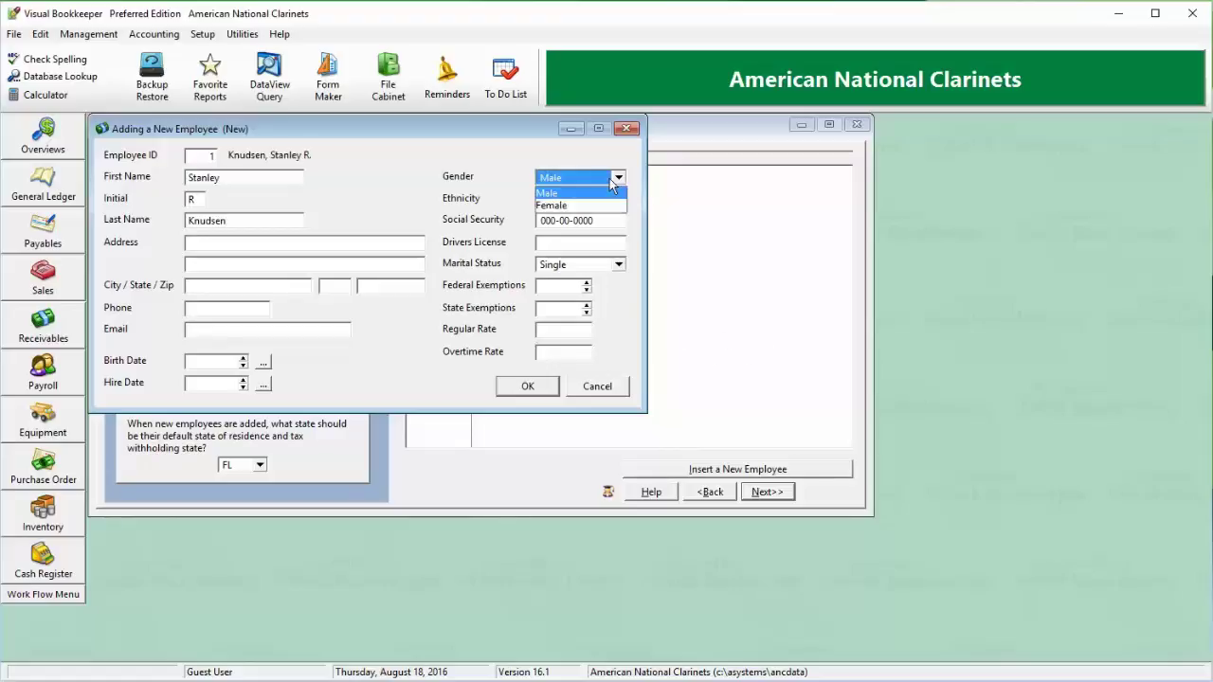
click(598, 194)
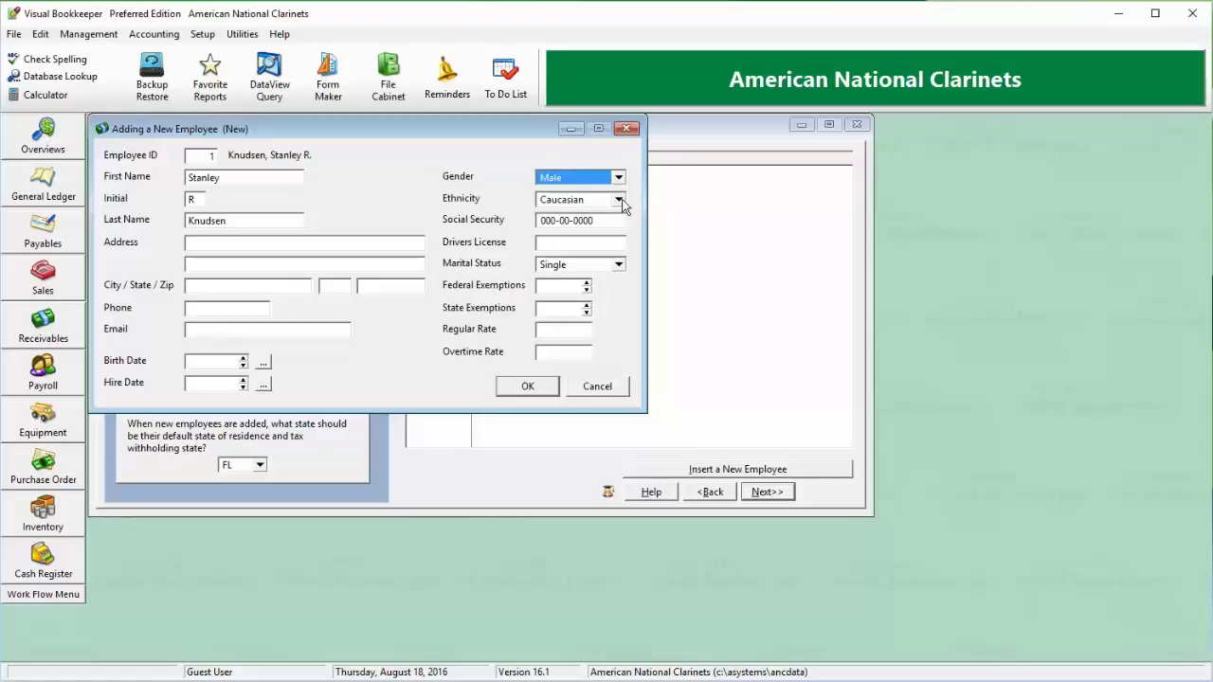
click(618, 199)
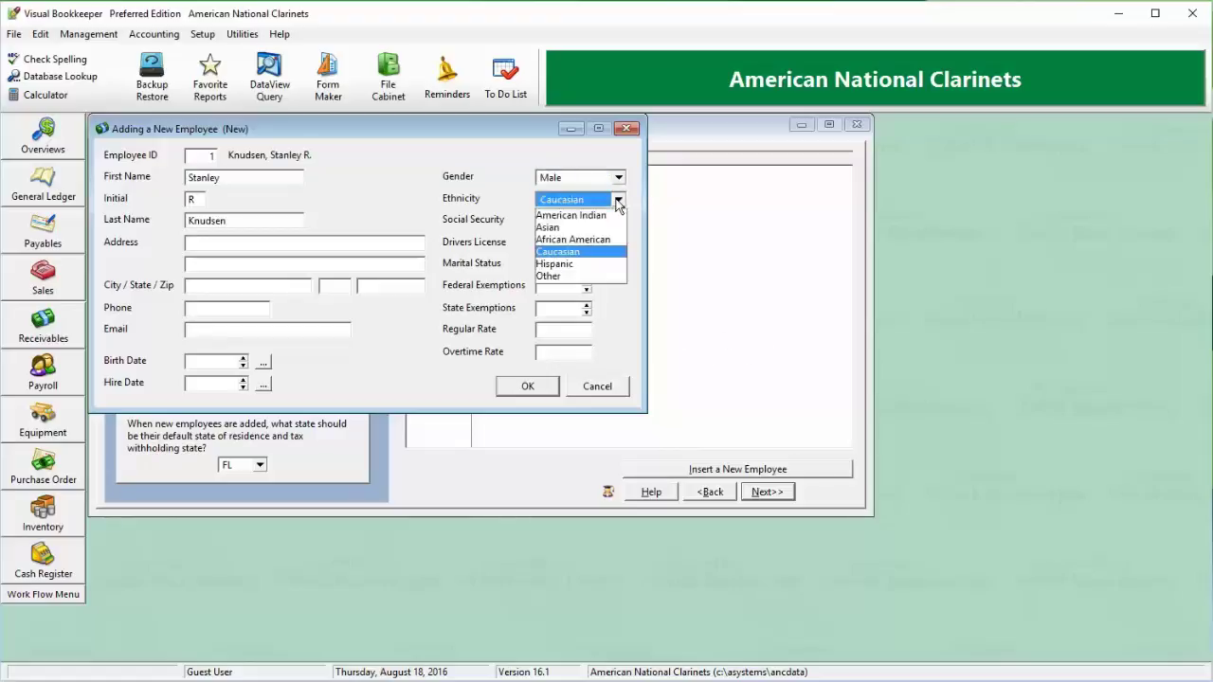
click(587, 239)
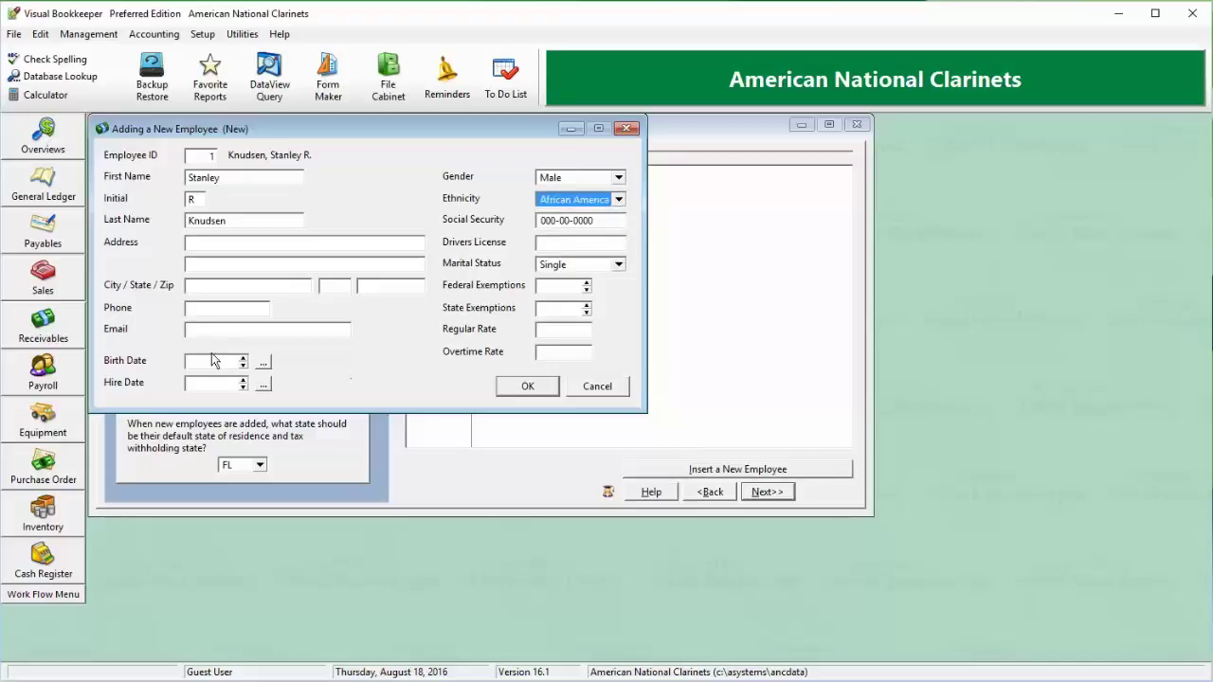
- Set the employee's federal and state exemptions to 2 each and the marital status to Married
click(576, 286)
click(588, 283)
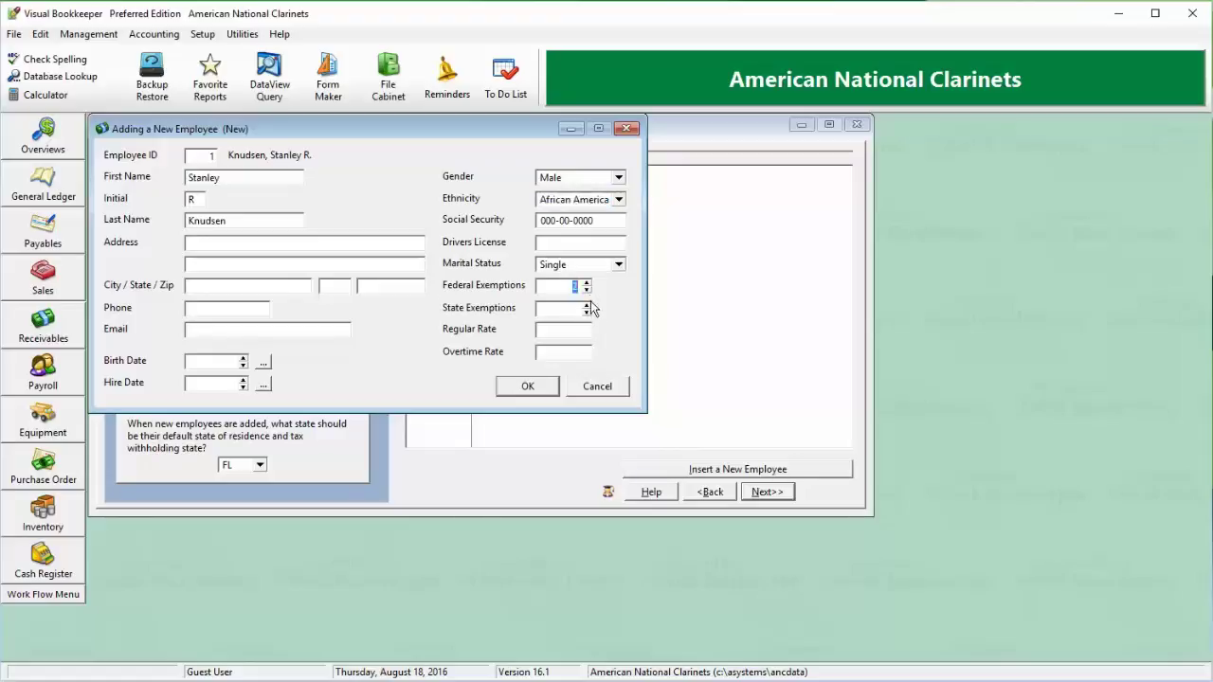
double_click(587, 306)
click(617, 264)
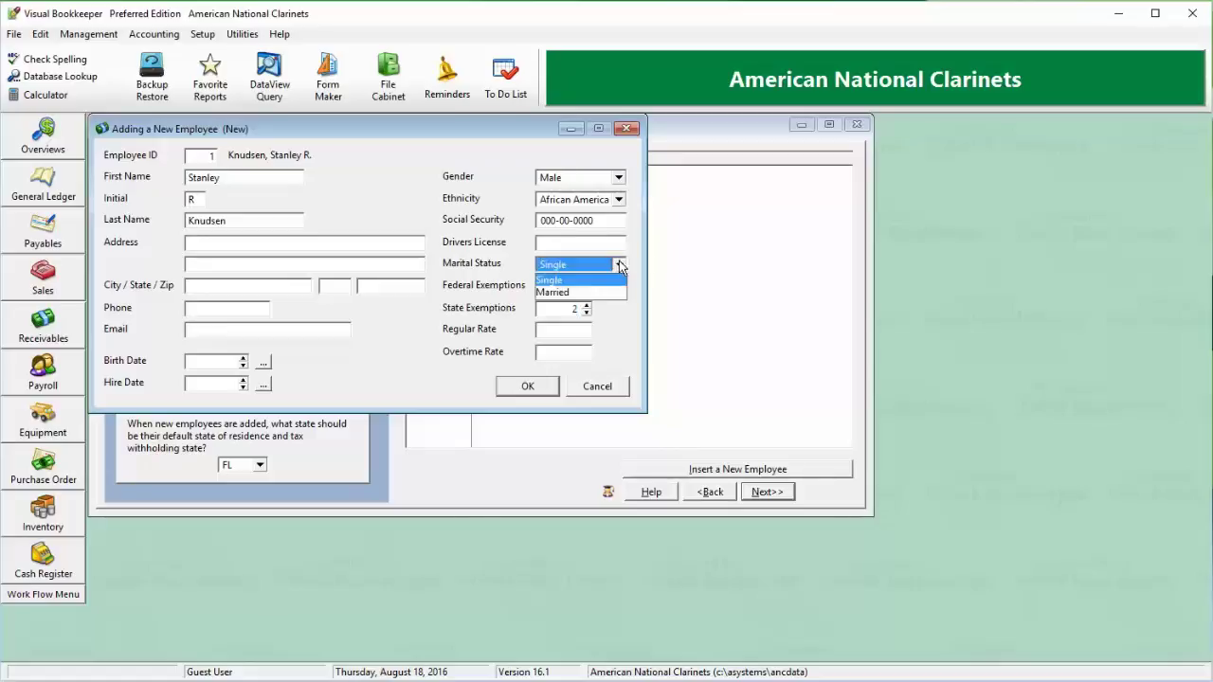
click(581, 295)
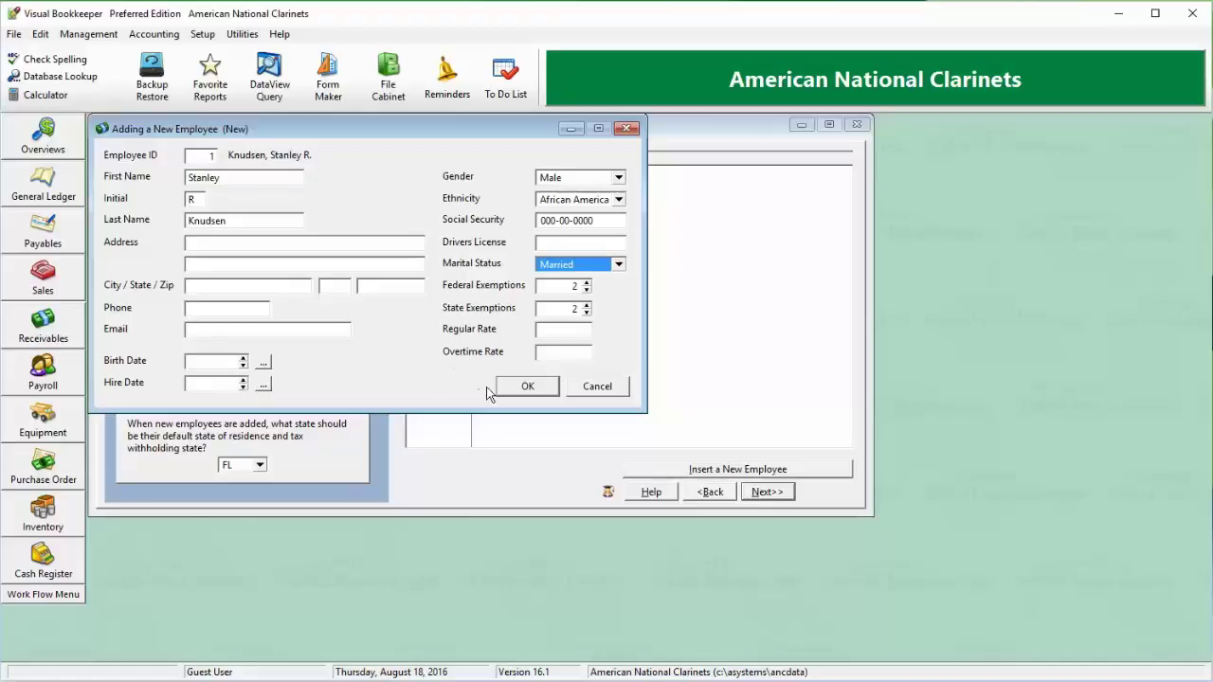
- Enter a regular rate of 22 and overtime rate of 33, save the employee without adding another, and continue to the open Accounts Payable invoices
click(576, 331)
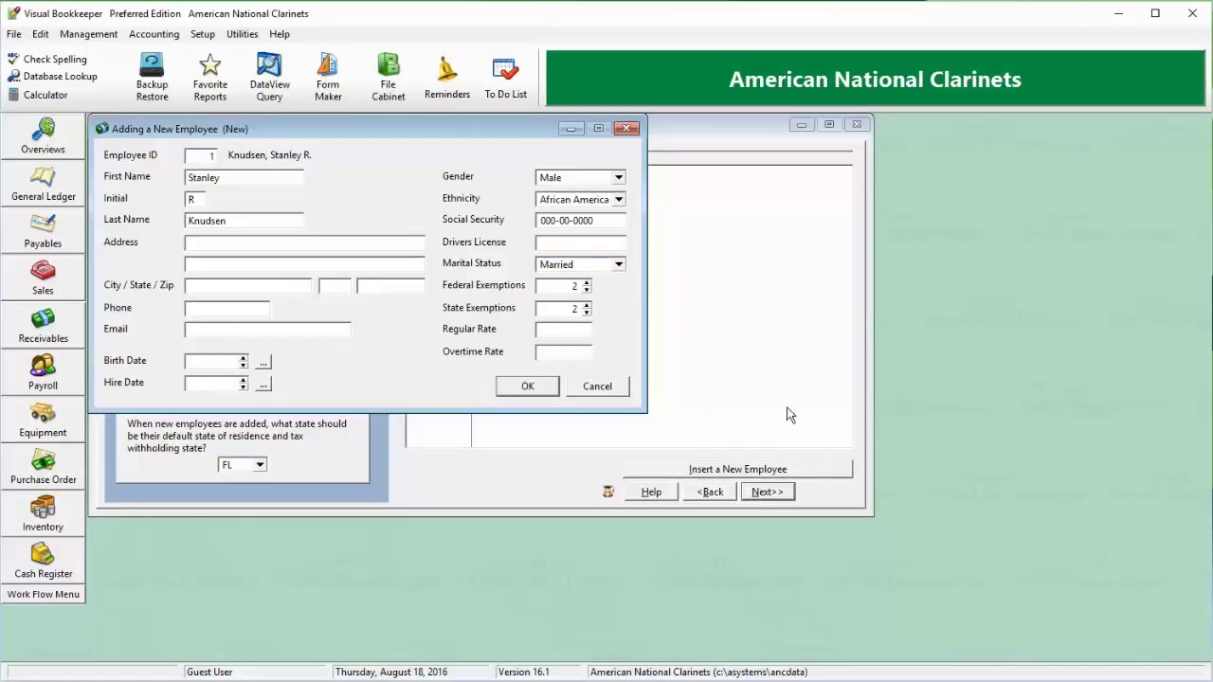
text(22)
key(Tab)
text(33)
click(515, 387)
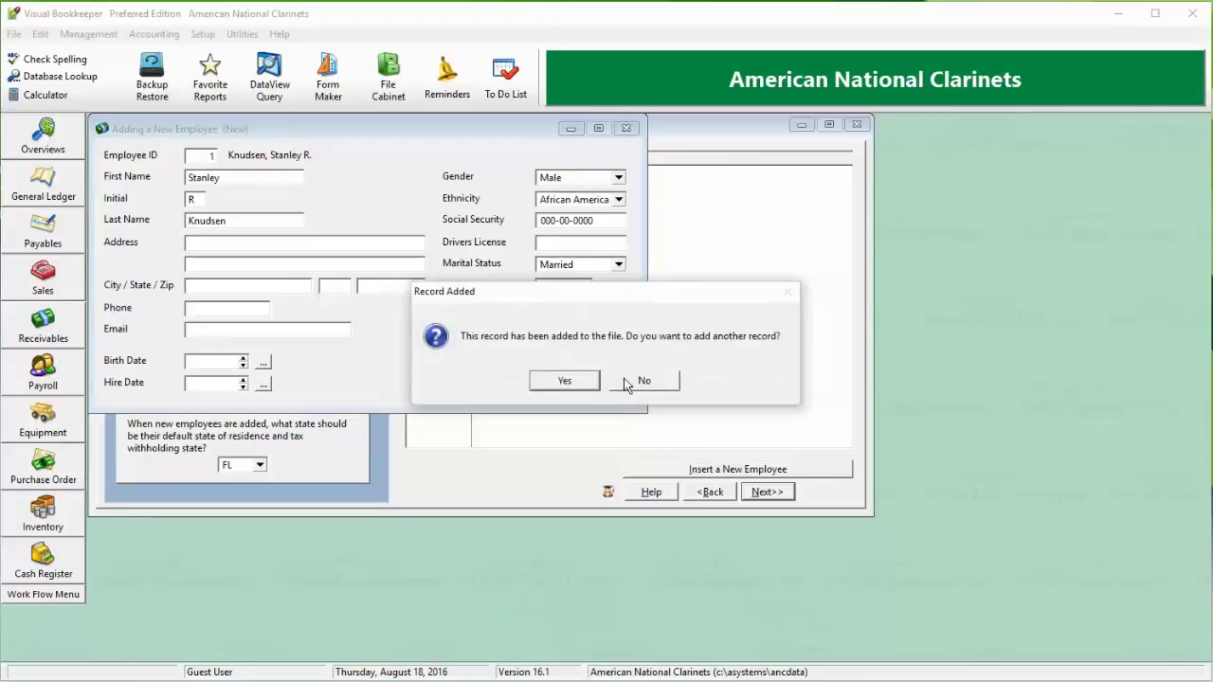
click(639, 381)
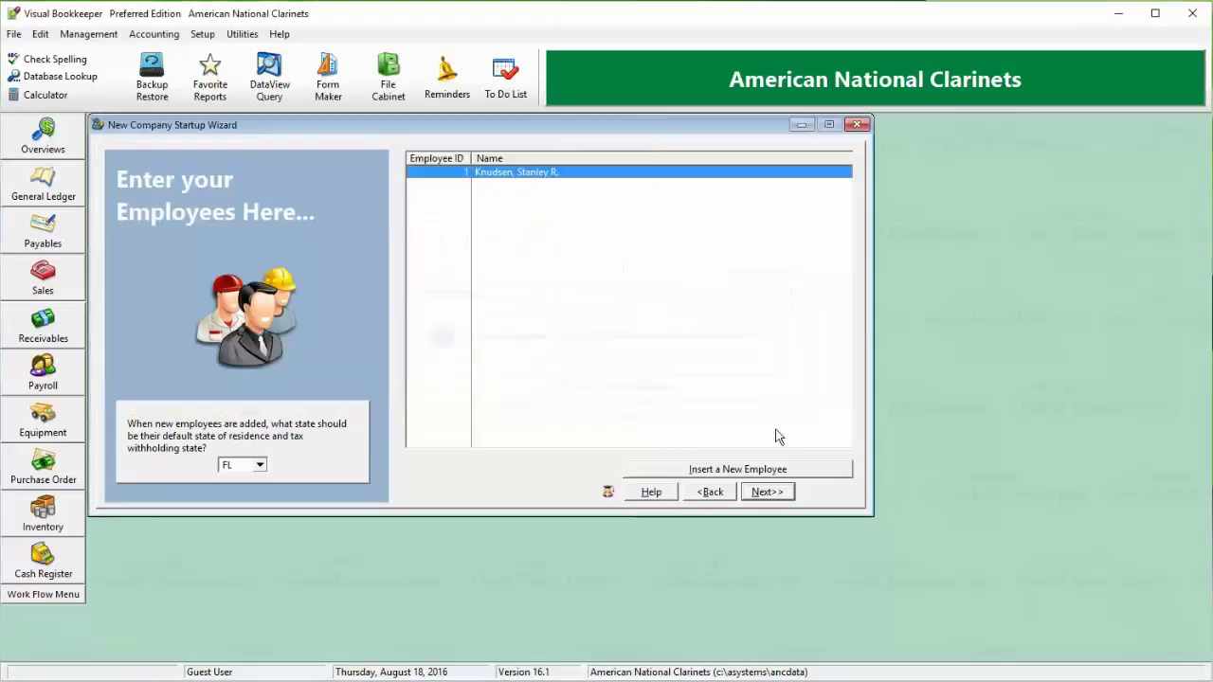
click(767, 492)
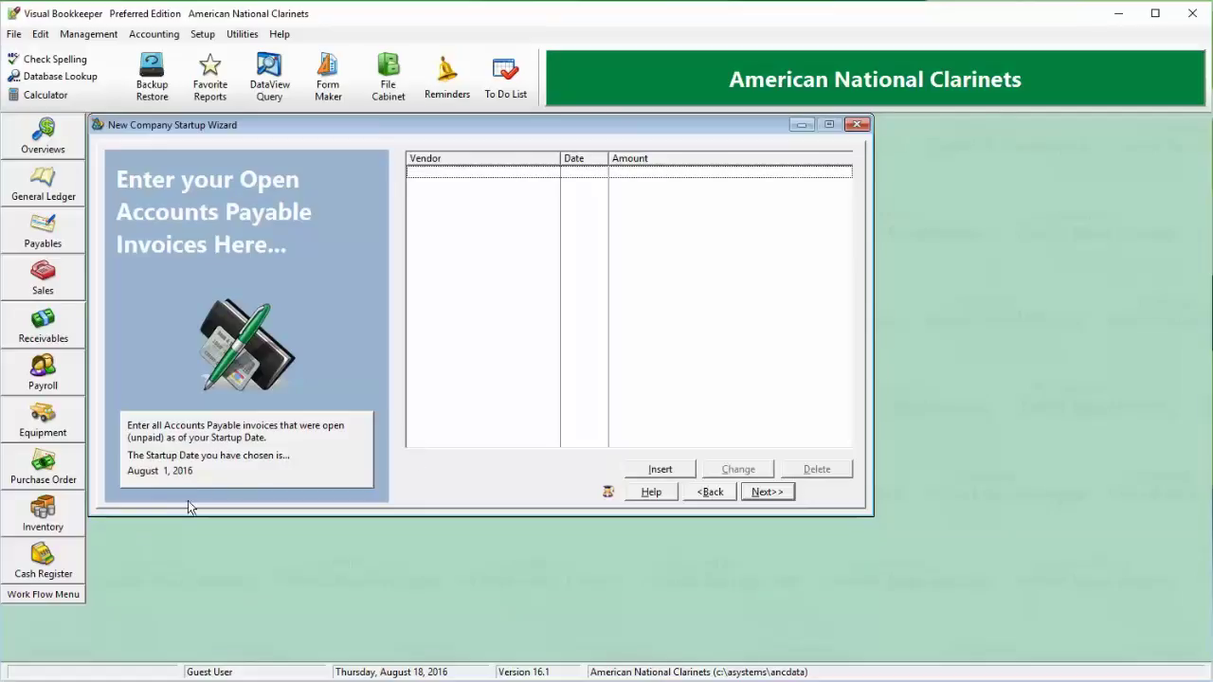
click(767, 492)
click(688, 474)
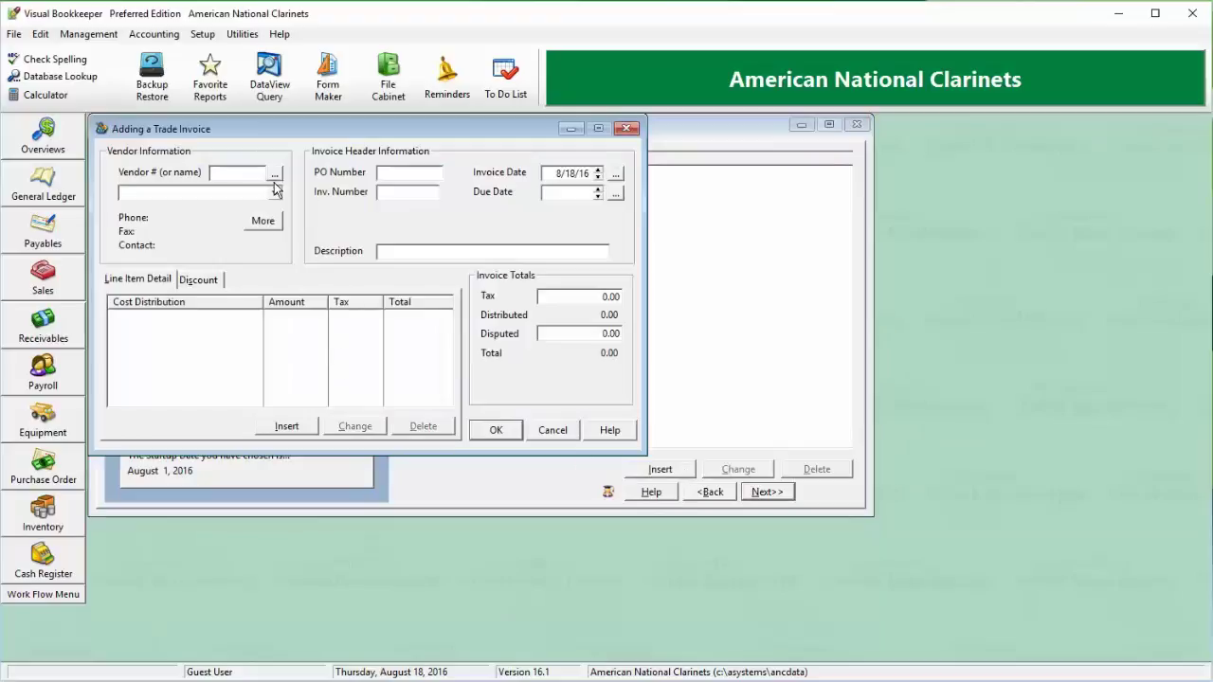
click(276, 193)
click(207, 211)
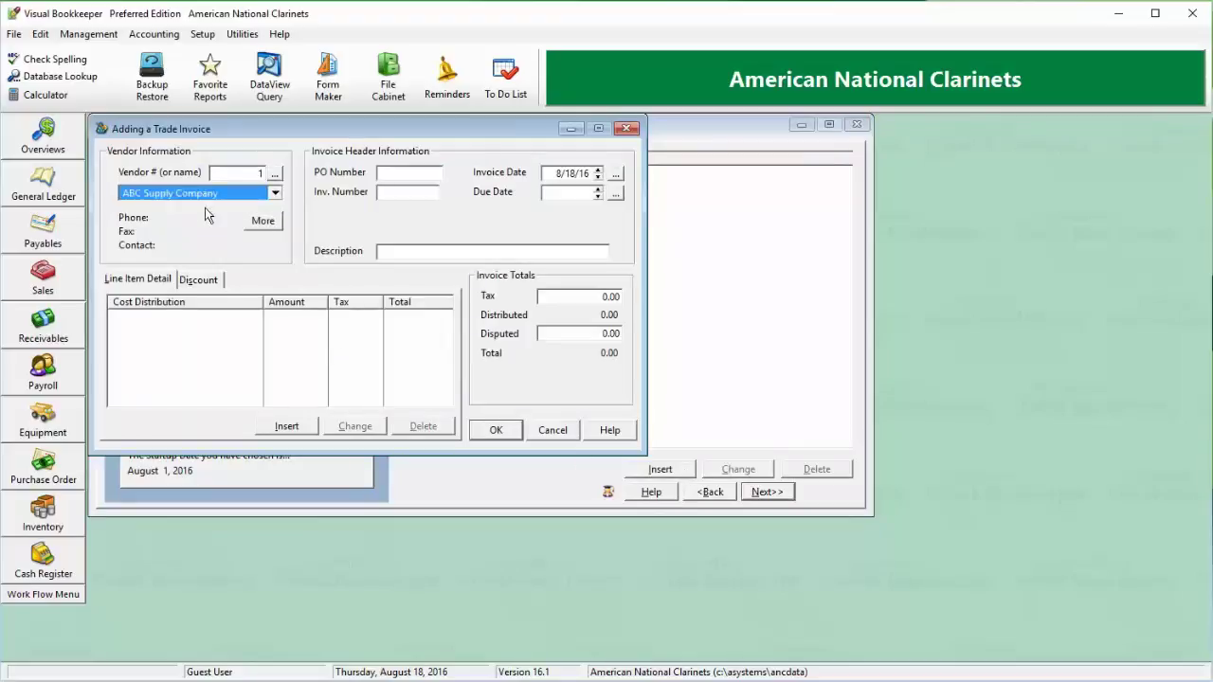
click(427, 193)
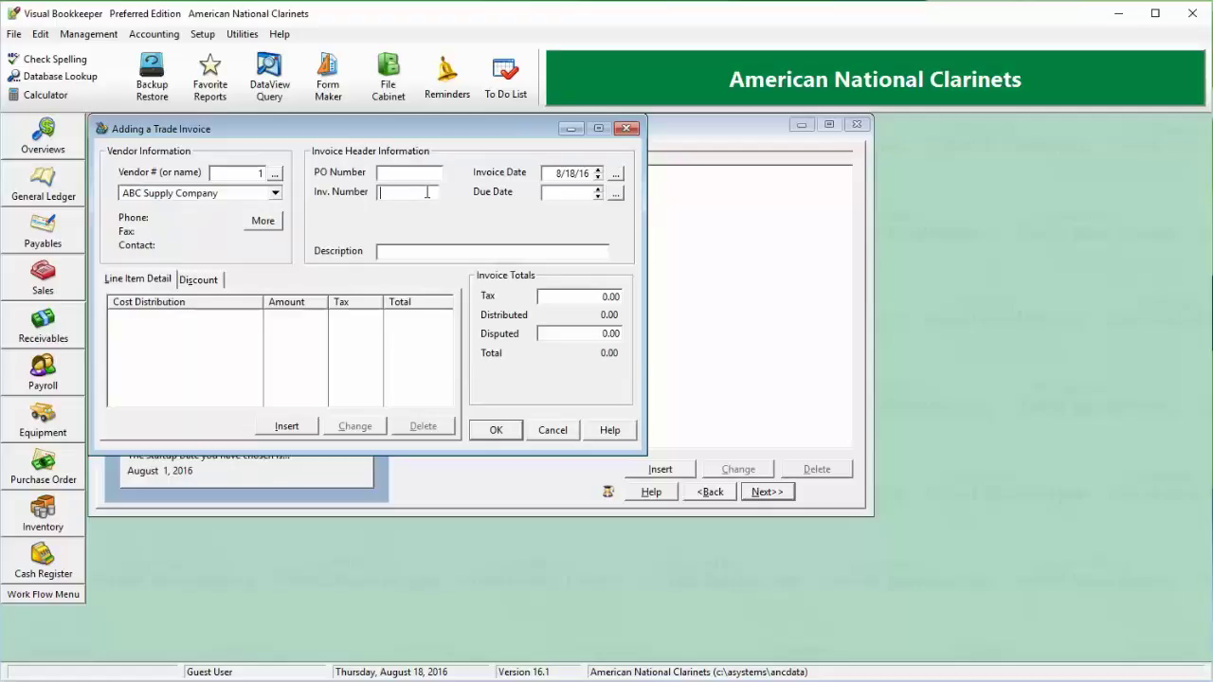
text(99545)
click(328, 327)
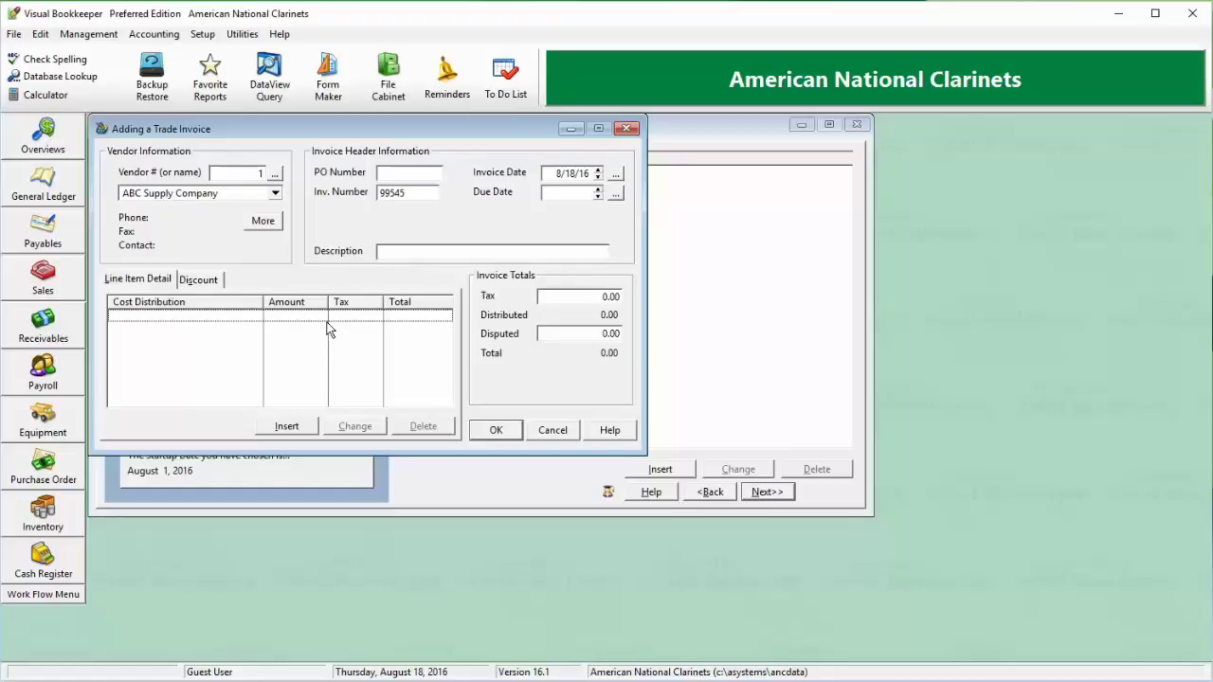
click(562, 433)
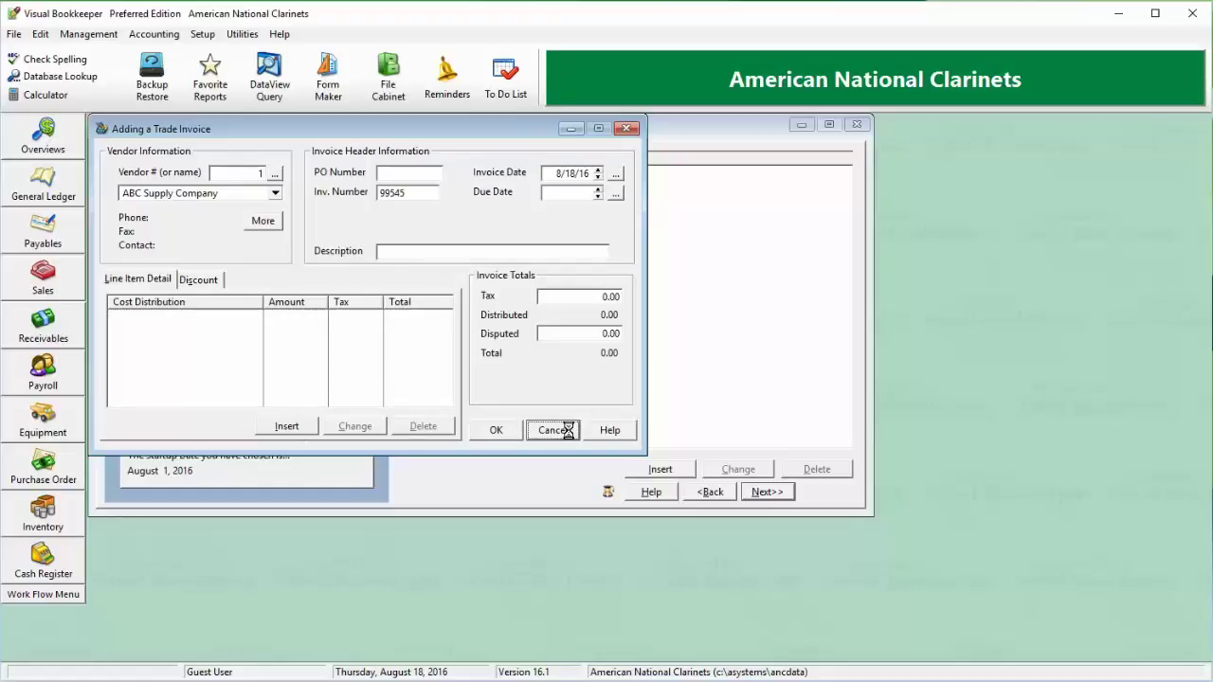
- Continue to the open Accounts Receivable invoices without entering any Accounts Payable invoices
click(788, 495)
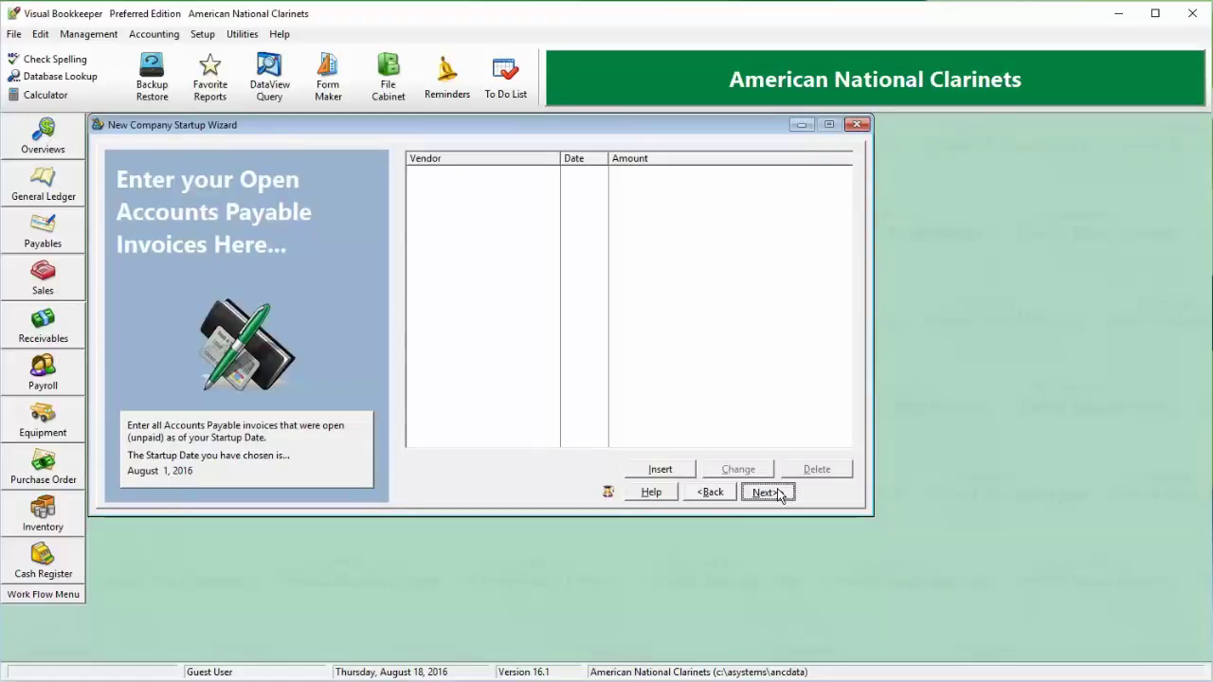
click(779, 494)
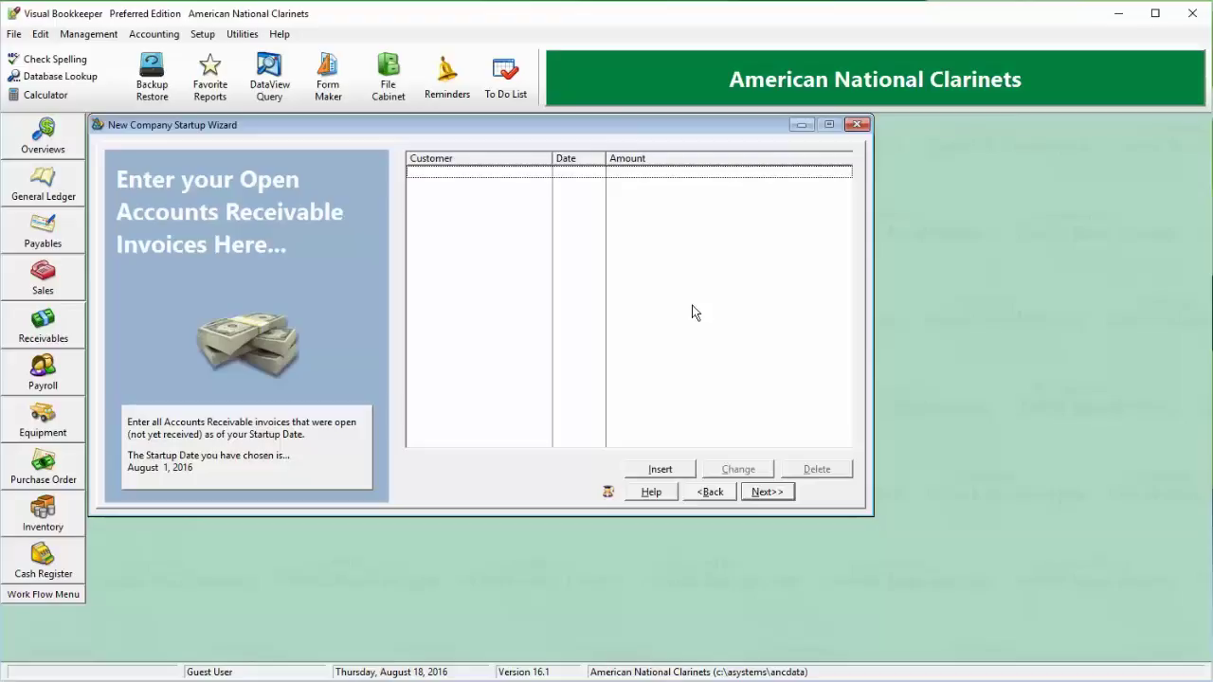
click(673, 468)
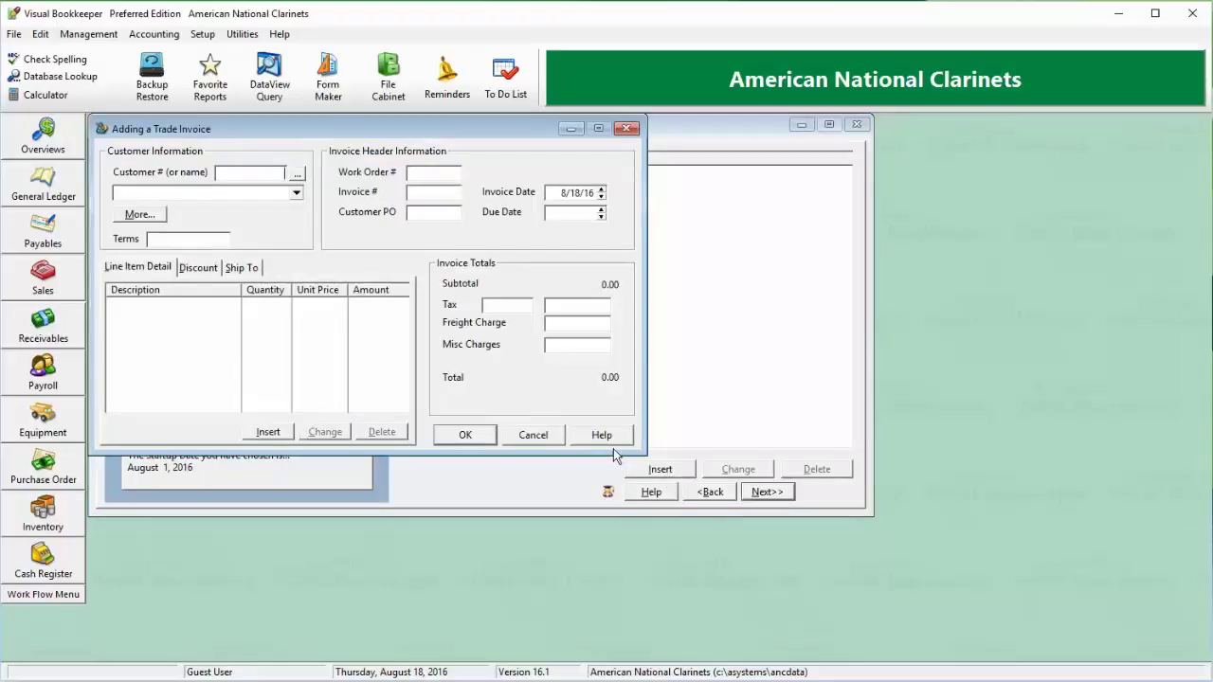
click(296, 192)
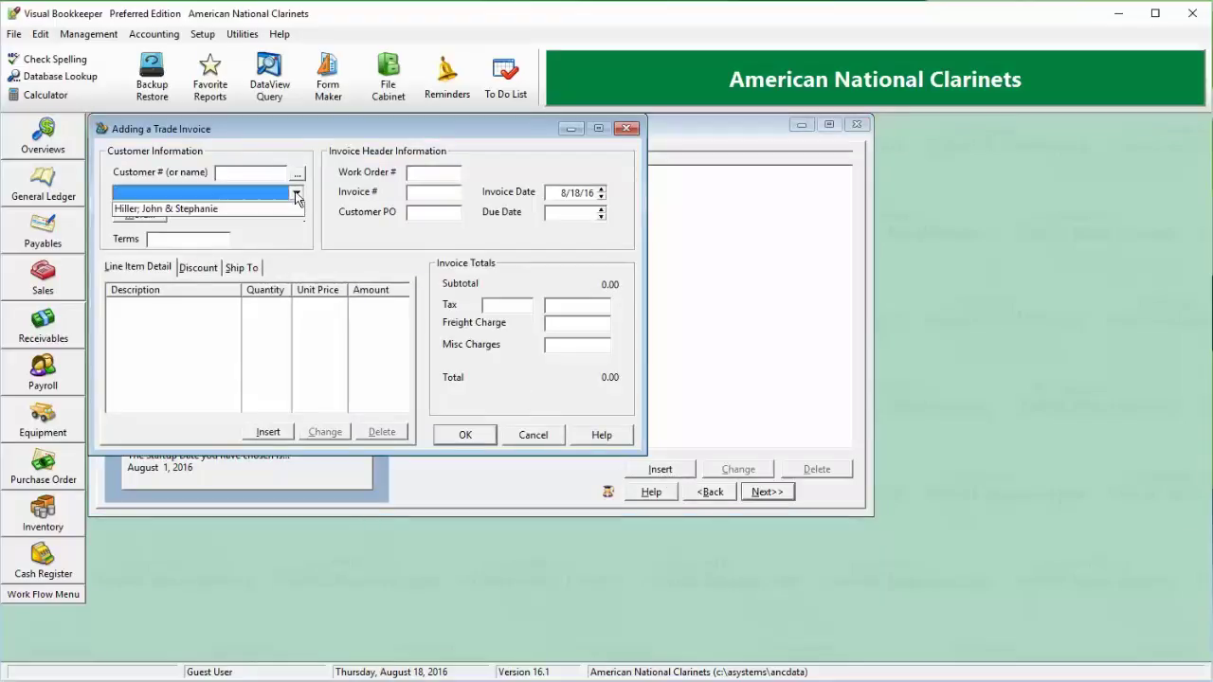
click(240, 210)
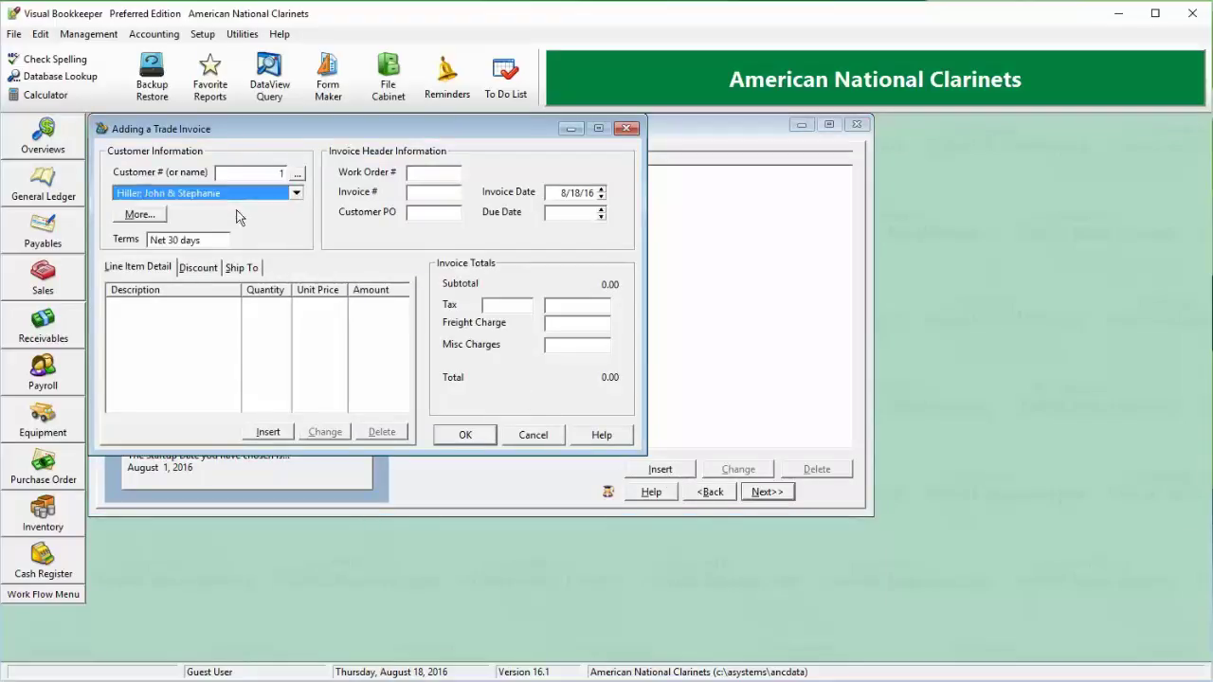
click(453, 190)
text(99584)
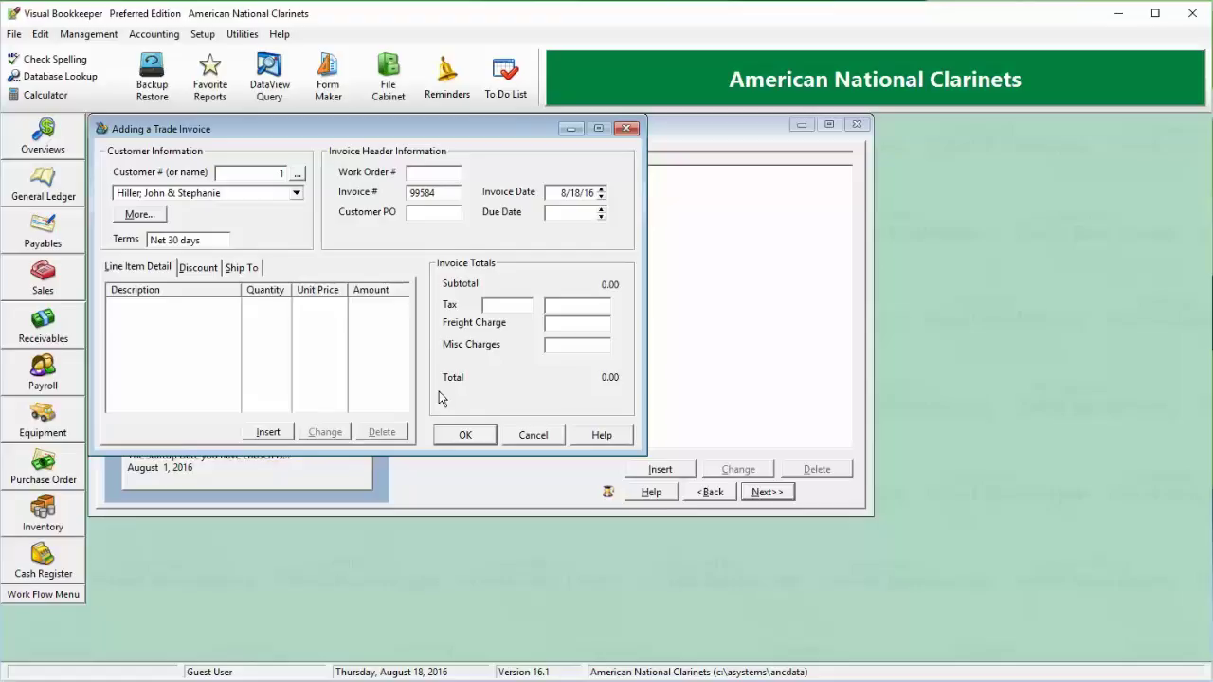
click(534, 435)
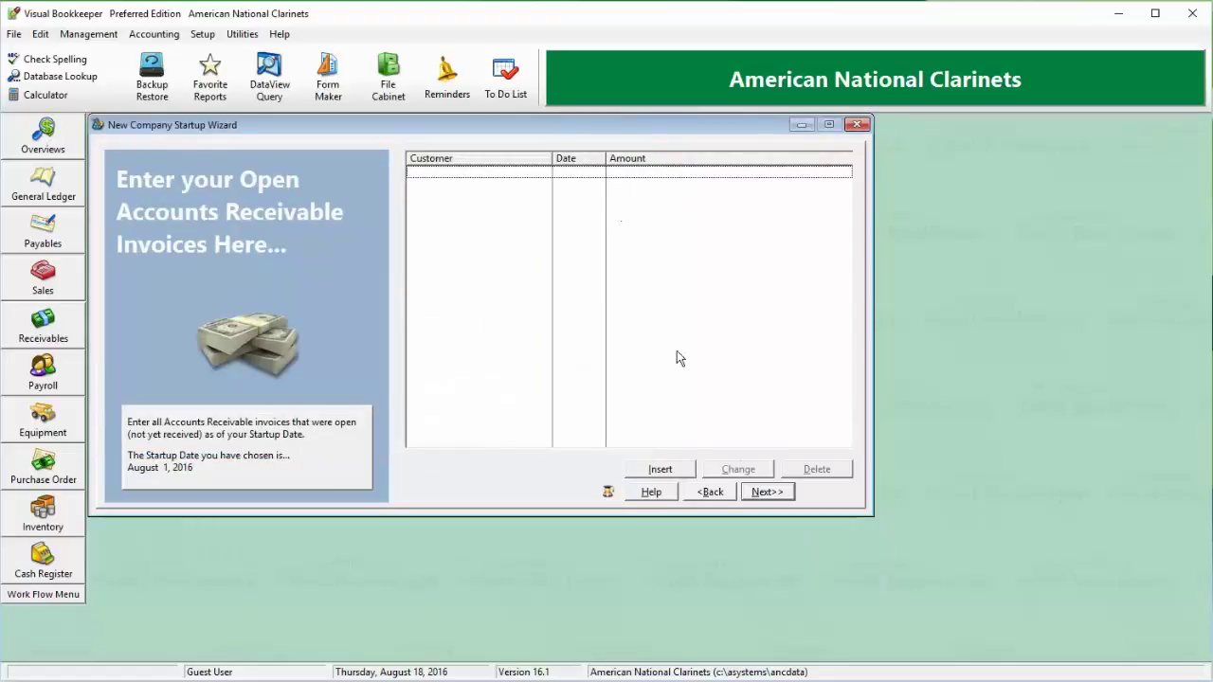
- Continue to the beginning General Ledger account balances without entering any Accounts Receivable invoices
click(776, 500)
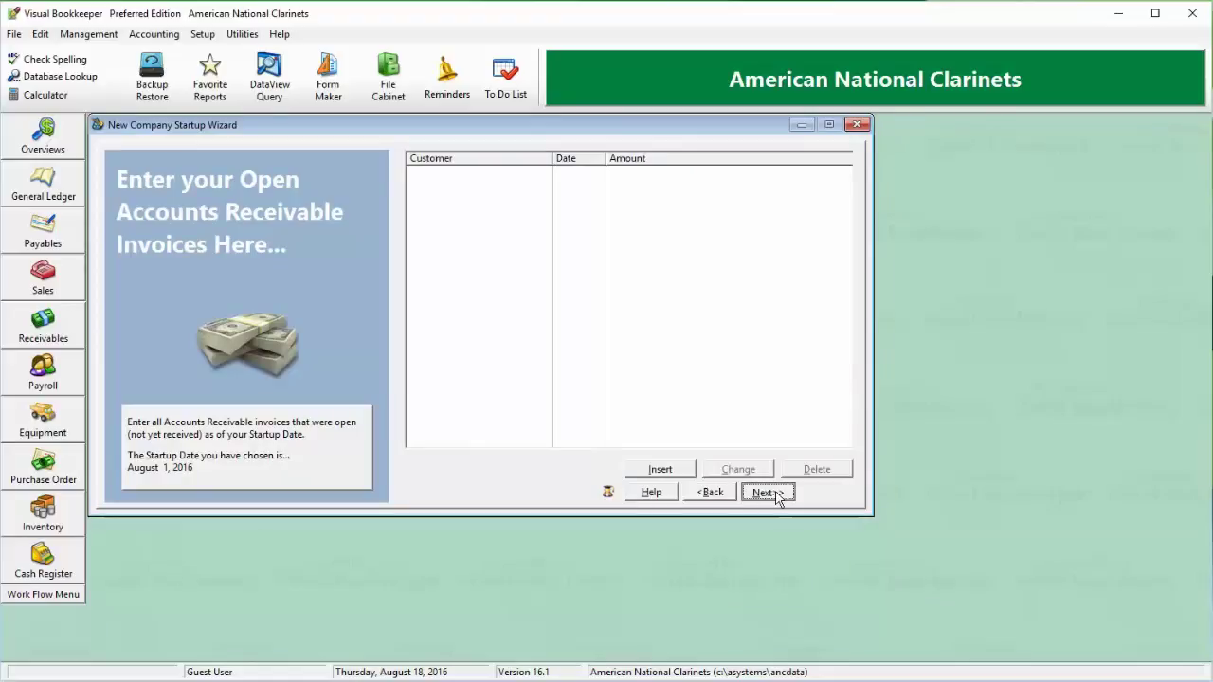
click(776, 494)
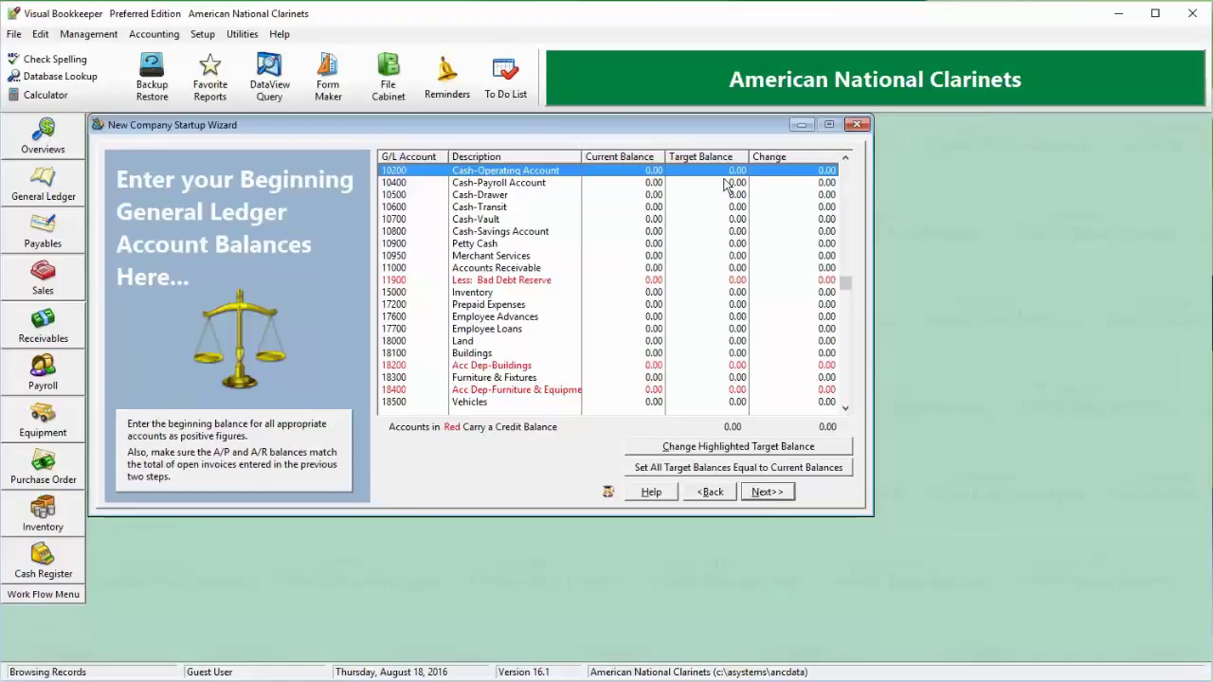
- Open the Cash-Drawer target balance for editing without changing it, and look over the target balances of other General Ledger accounts
mouse_move(724, 182)
mouse_down()
mouse_move(724, 377)
mouse_move(725, 194)
mouse_up()
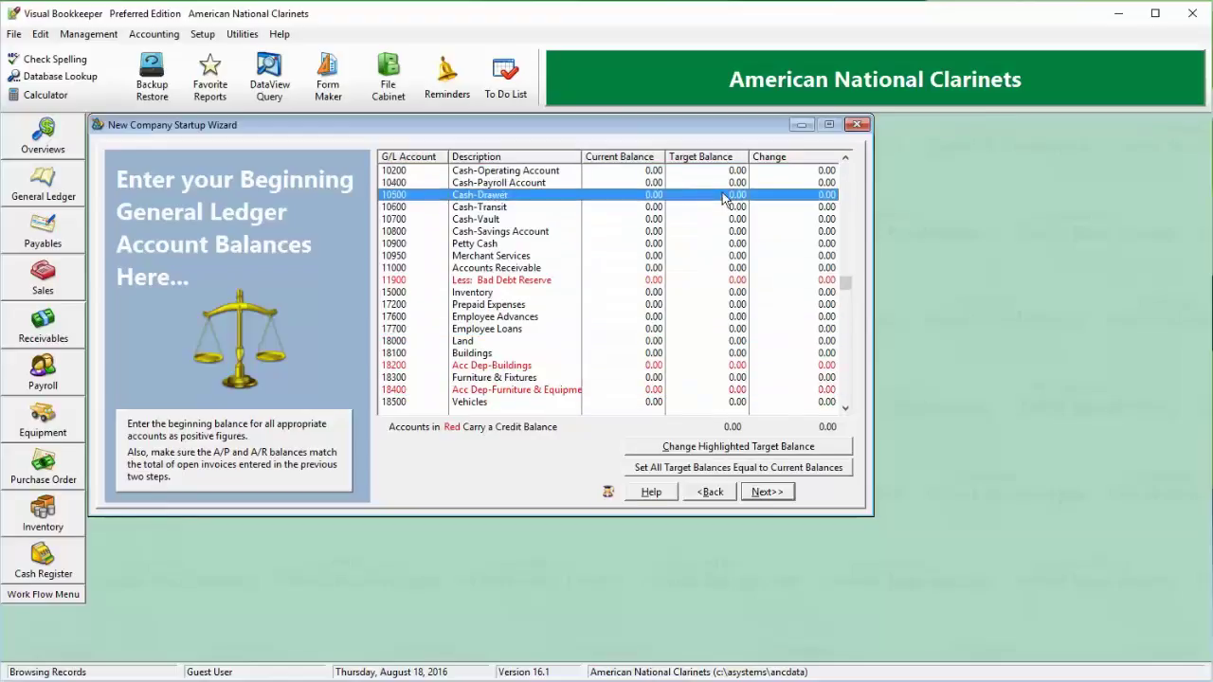
click(727, 446)
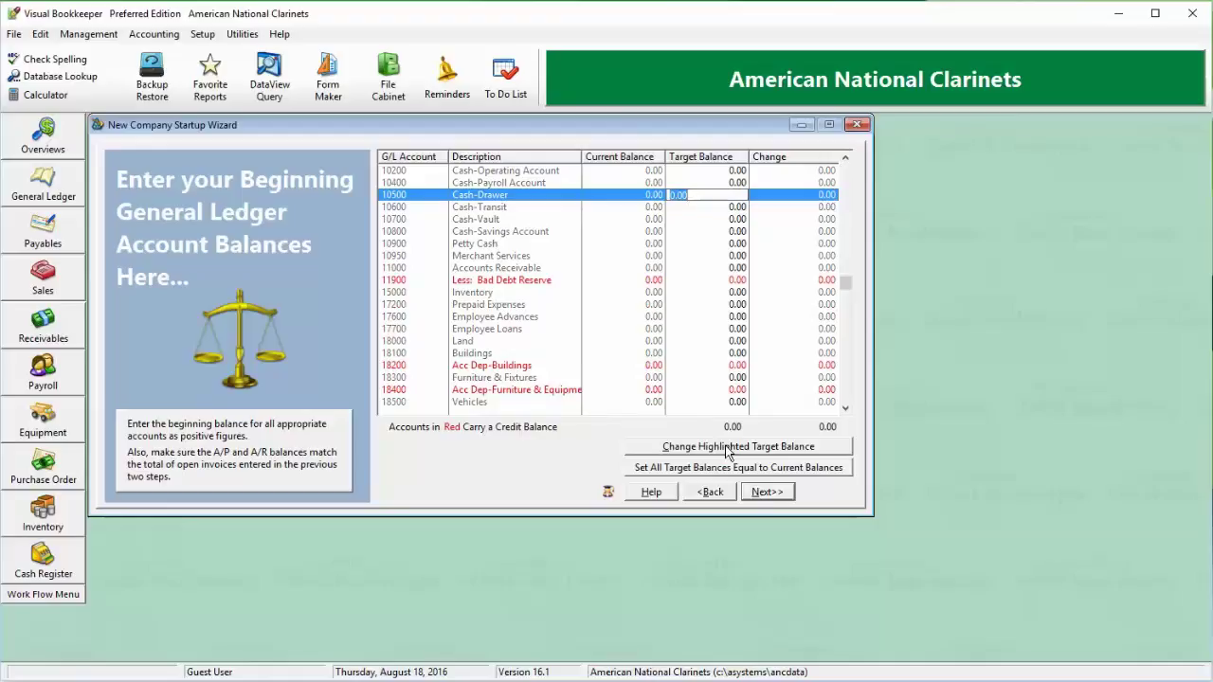
click(730, 258)
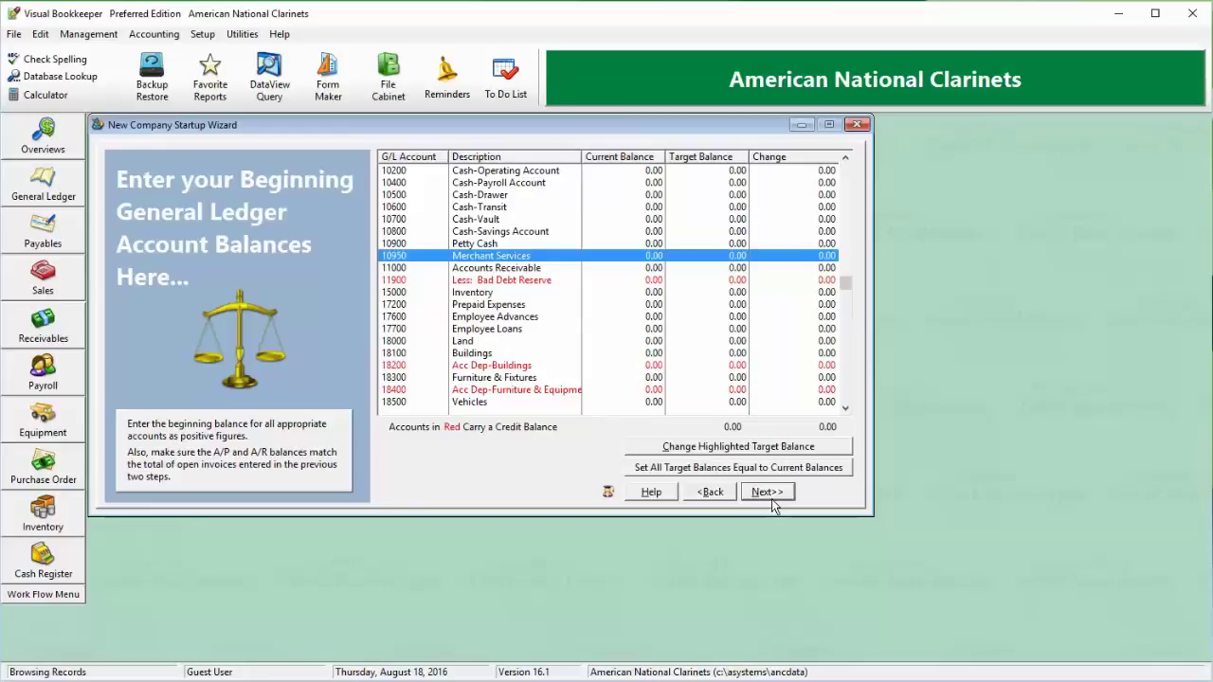
click(736, 332)
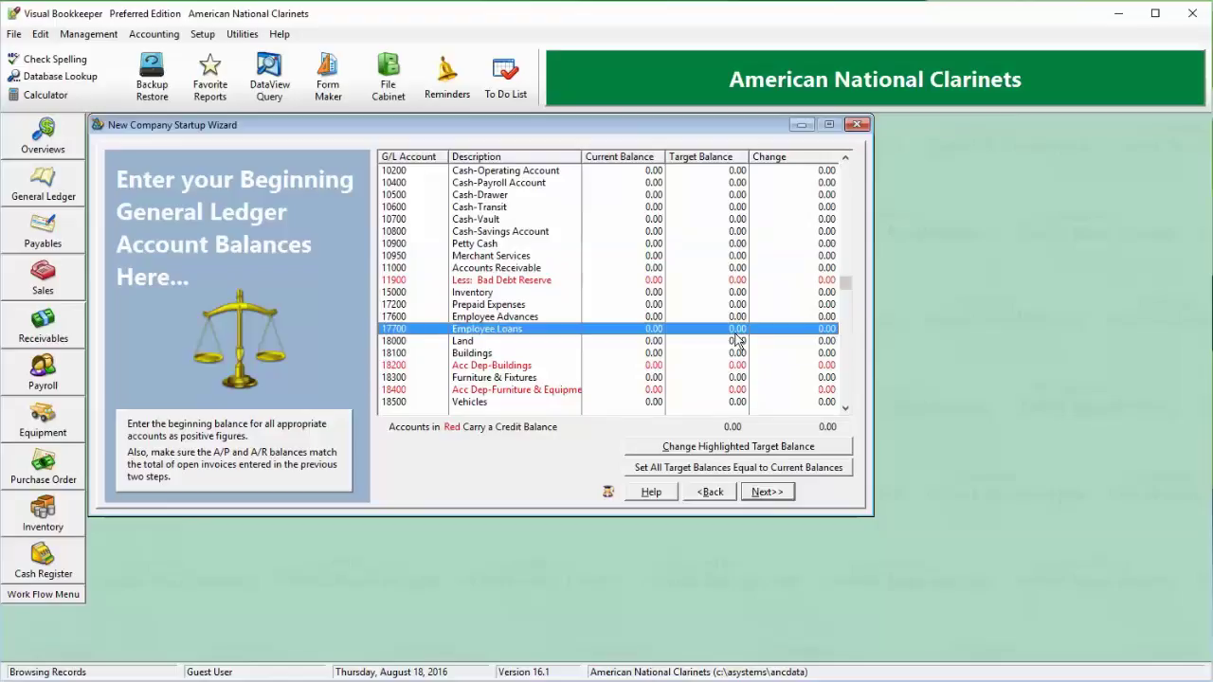
click(743, 380)
click(743, 304)
- Accept the beginning account balances as they are and advance to the wizard's completion page
click(782, 495)
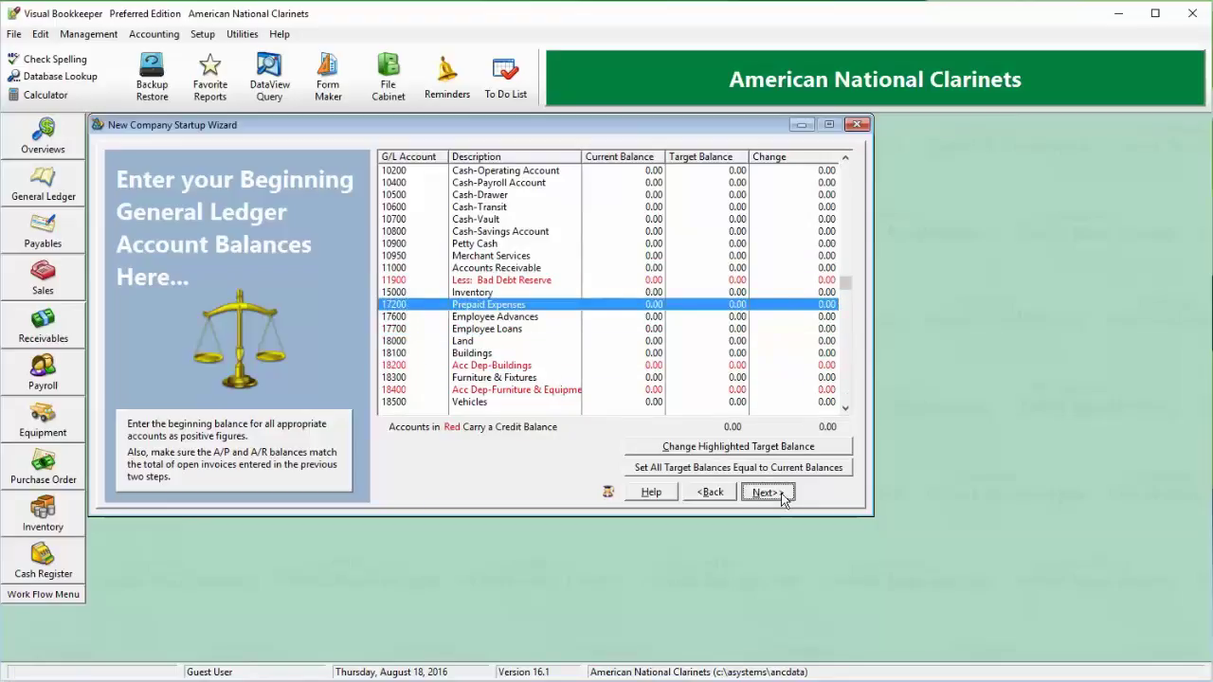
click(768, 492)
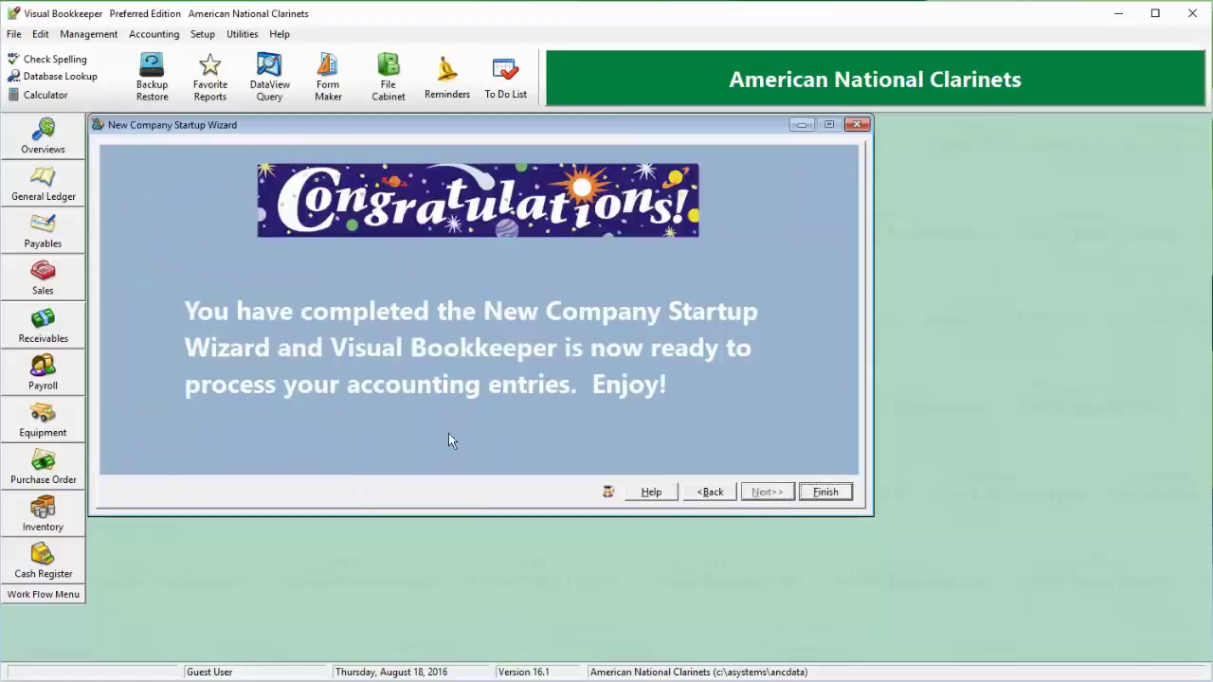